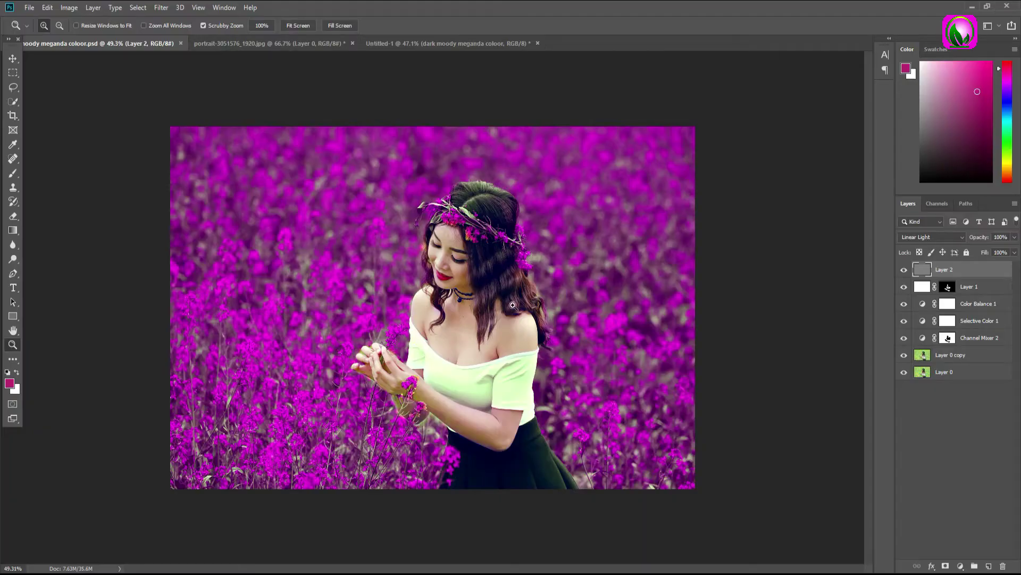
Step: Flip between the original portrait, the finished moody edit and the Untitled-1 before/after comparison
{"action": "left_click", "coordinate": [273, 46]}
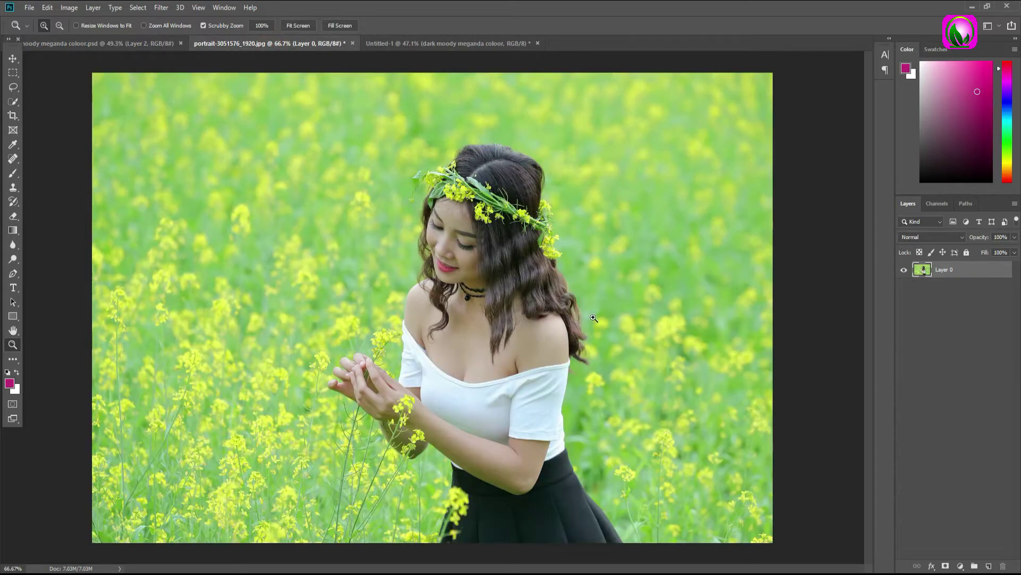
{"action": "left_click", "coordinate": [171, 43]}
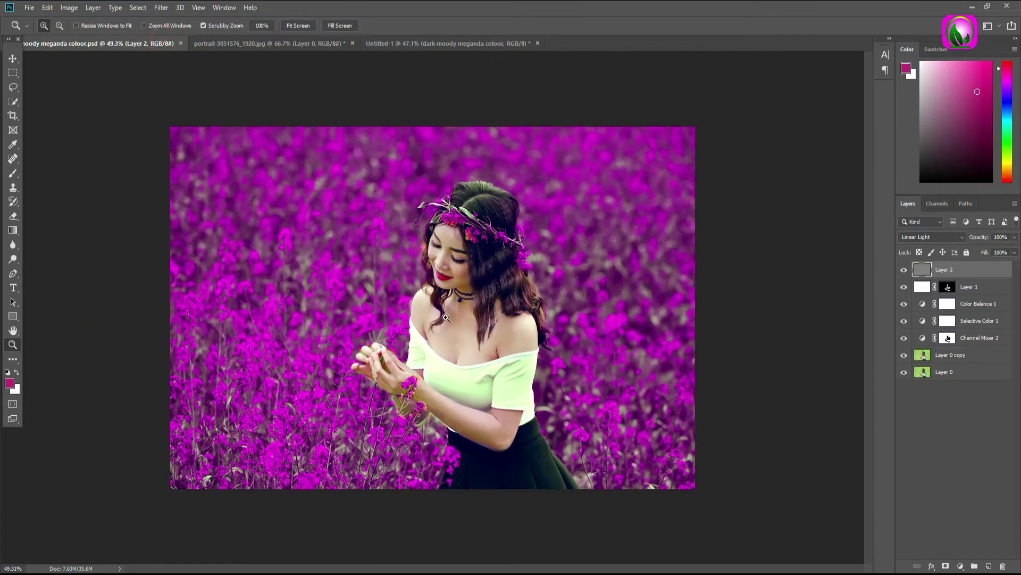
{"action": "left_click", "coordinate": [487, 44]}
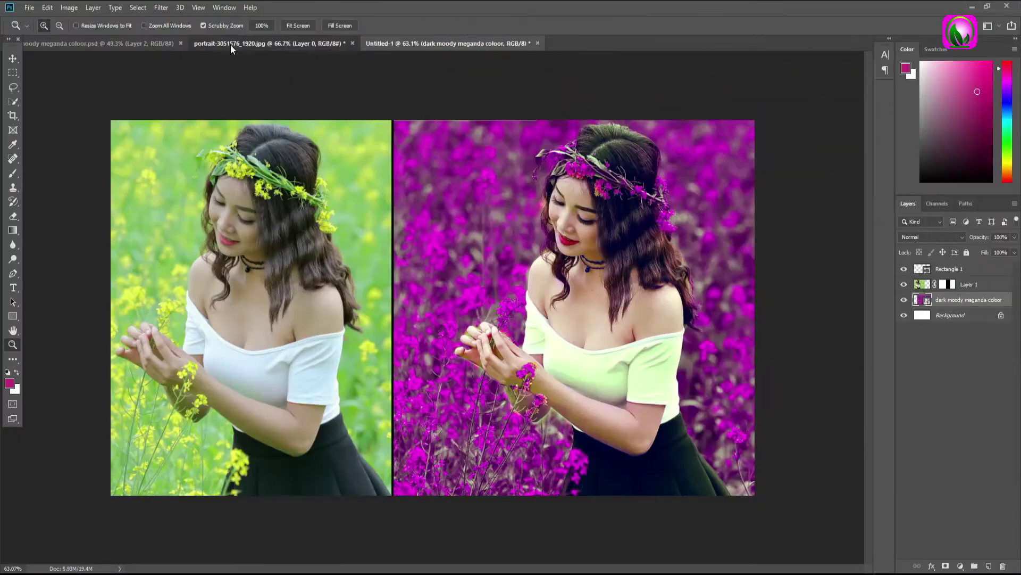
Step: Switch to portrait-3051576_1920.jpg and duplicate Layer 0 into Layer 0 copy
{"action": "left_click", "coordinate": [230, 44]}
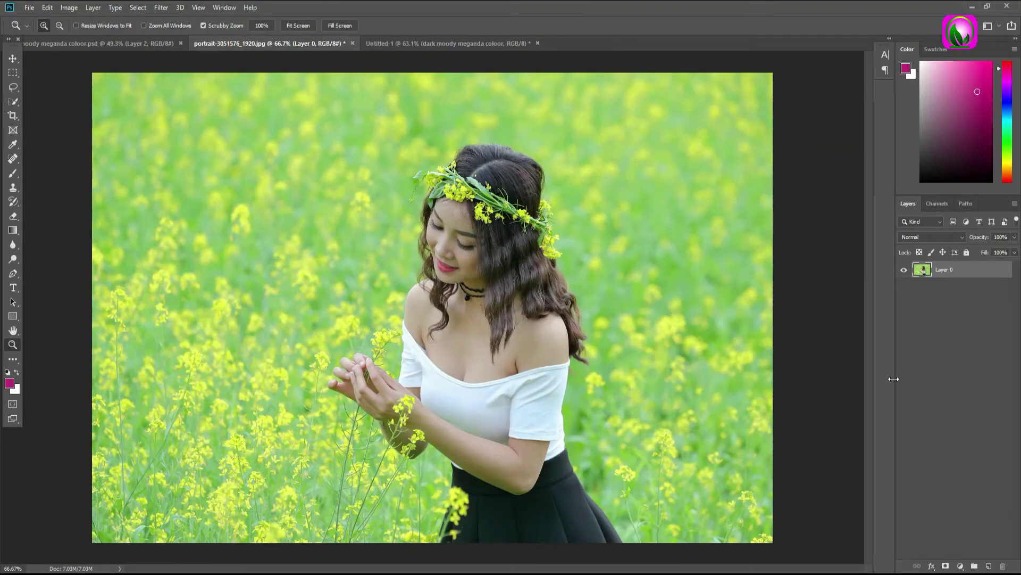
{"action": "left_click_drag", "start_coordinate": [639, 352], "coordinate": [610, 312]}
{"action": "mouse_move", "coordinate": [469, 328]}
{"action": "left_mouse_down"}
{"action": "mouse_move", "coordinate": [481, 351]}
{"action": "mouse_move", "coordinate": [500, 356]}
{"action": "left_mouse_up"}
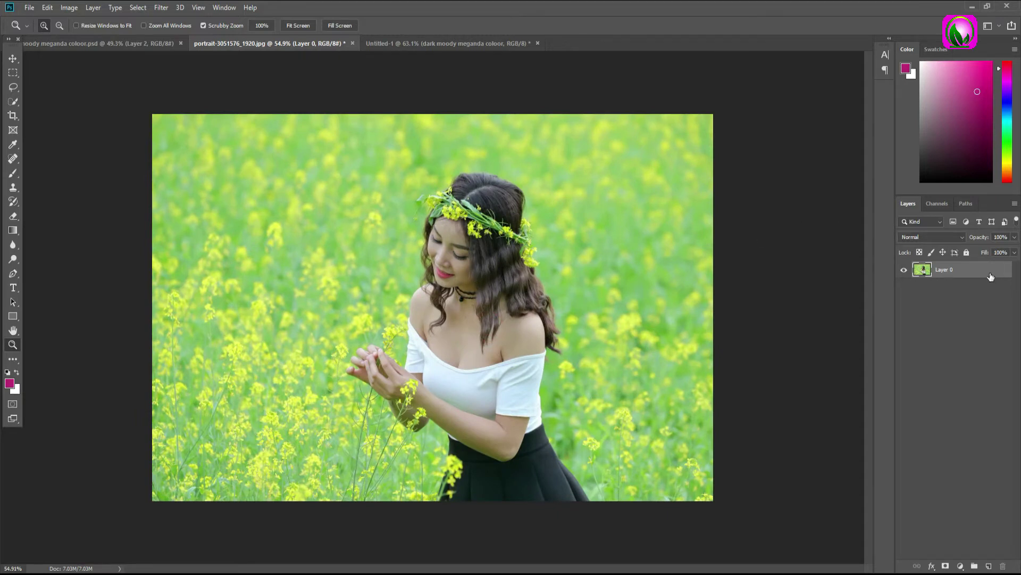
{"action": "key", "text": "ctrl+j"}
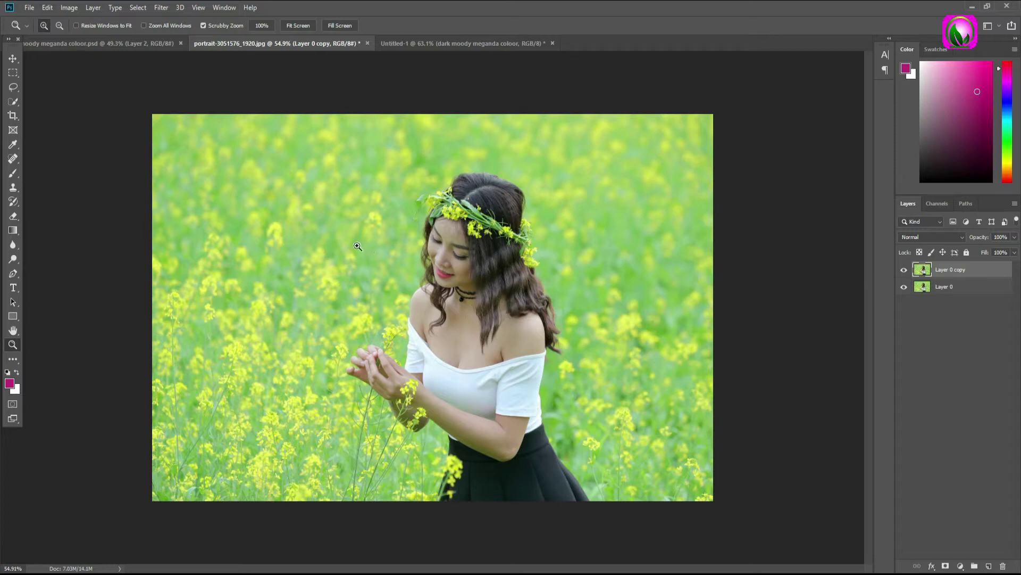
{"action": "left_click", "coordinate": [69, 9]}
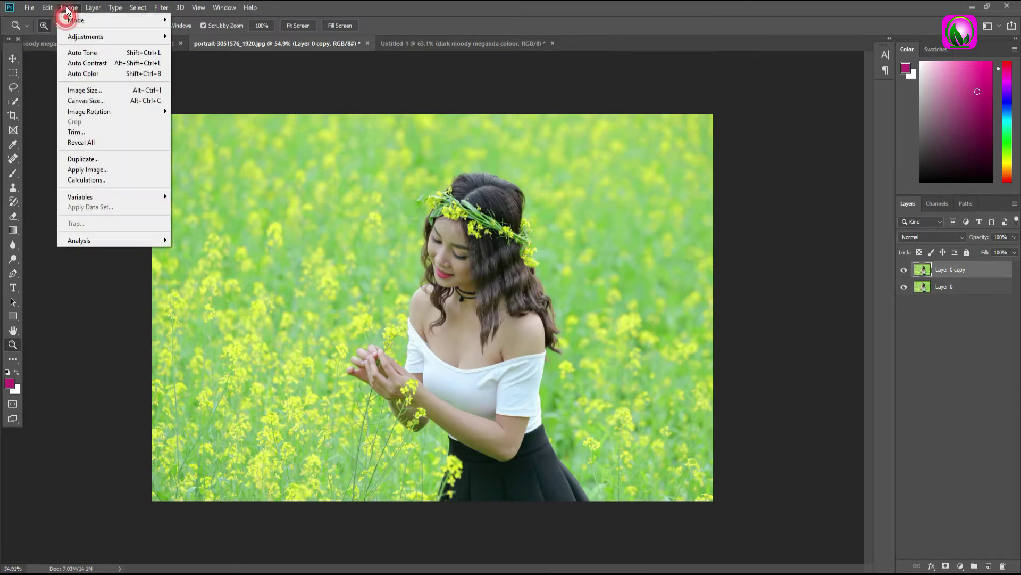
{"action": "left_click", "coordinate": [84, 90]}
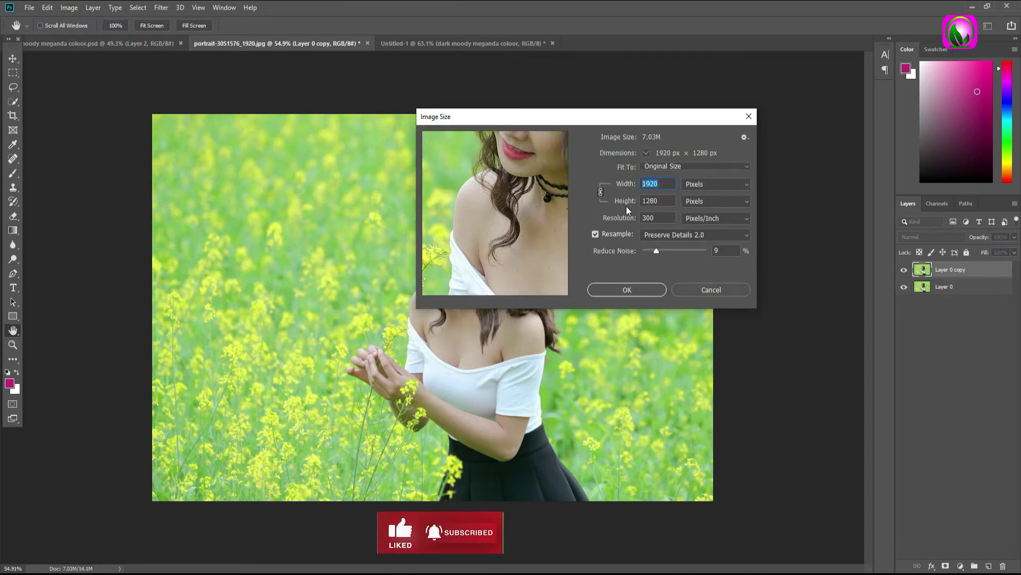
{"action": "key", "text": "Tab"}
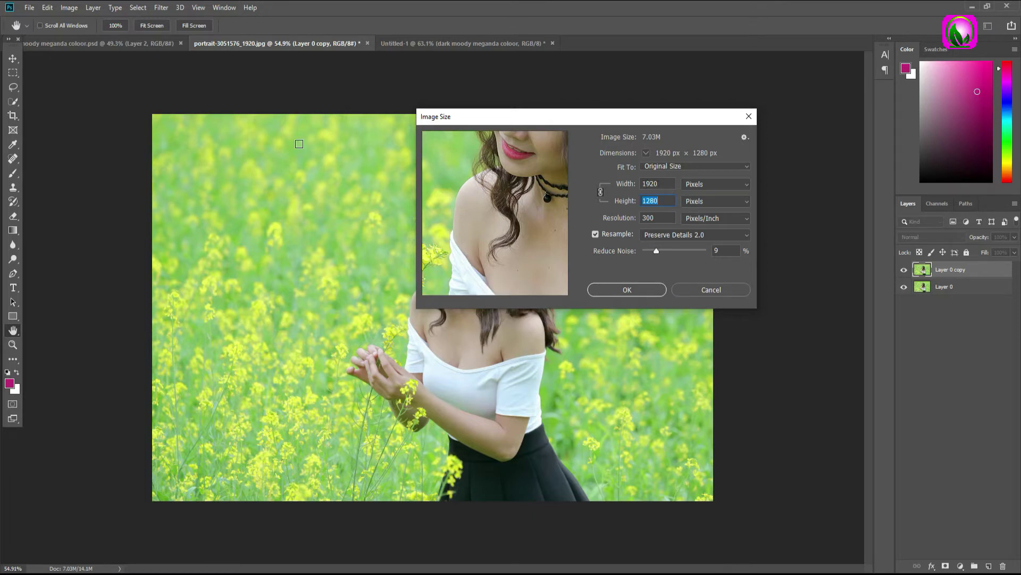
{"action": "left_click", "coordinate": [621, 220]}
{"action": "left_click", "coordinate": [619, 296]}
{"action": "key", "text": "z"}
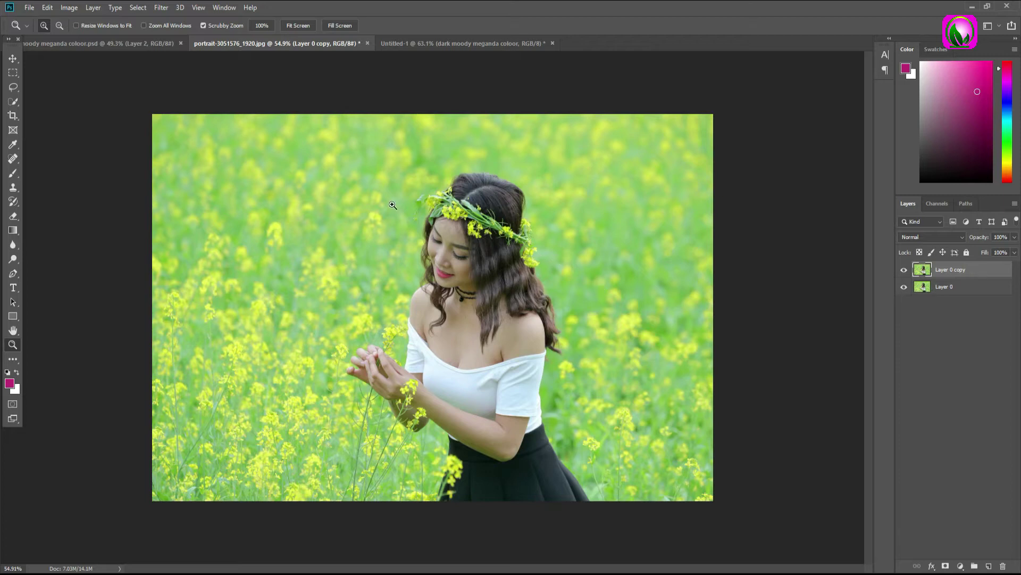
Step: Add a Channel Mixer adjustment layer above Layer 0 copy
{"action": "left_click_drag", "start_coordinate": [483, 254], "coordinate": [476, 237]}
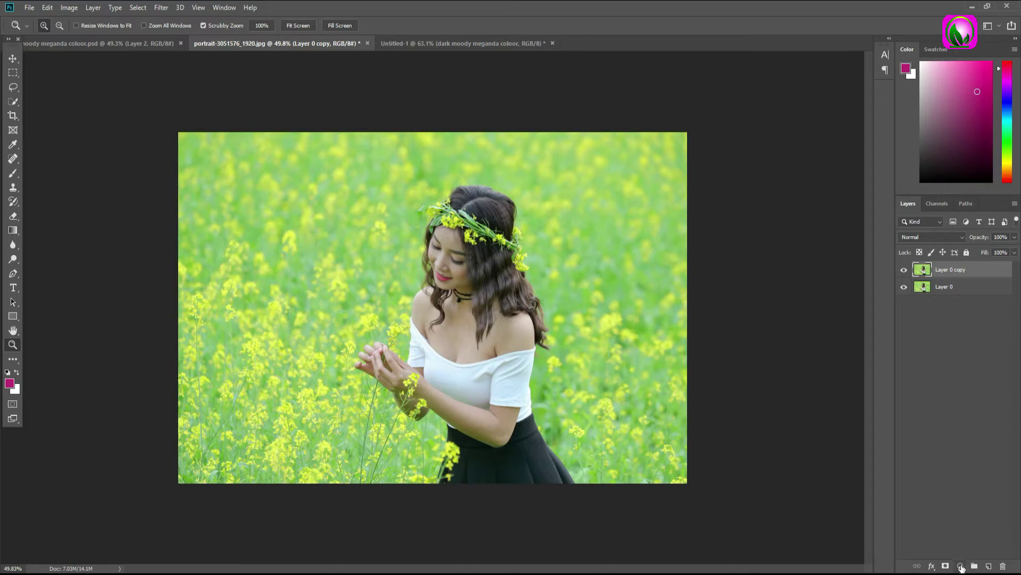
{"action": "left_click", "coordinate": [960, 566]}
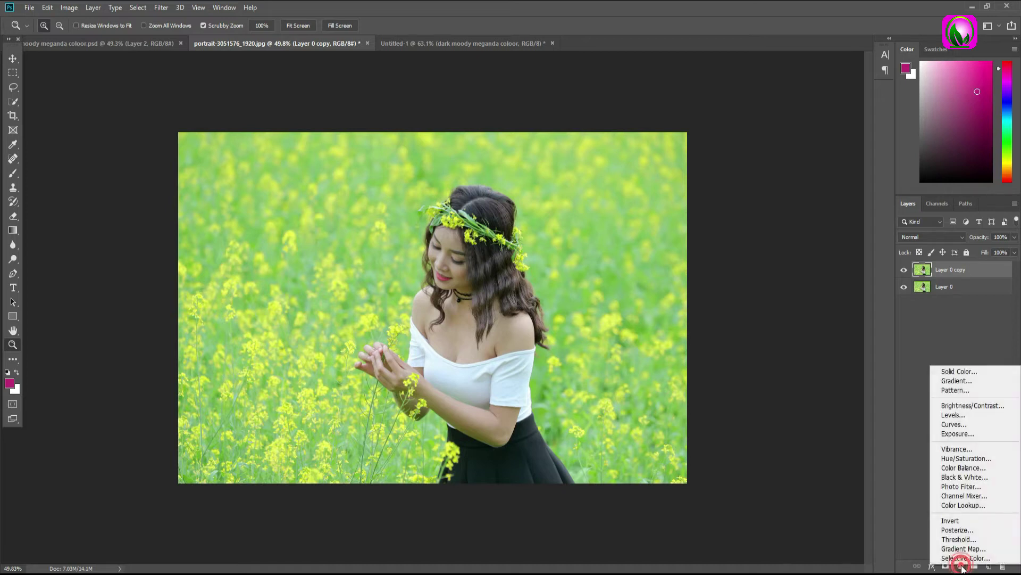
{"action": "left_click", "coordinate": [961, 496]}
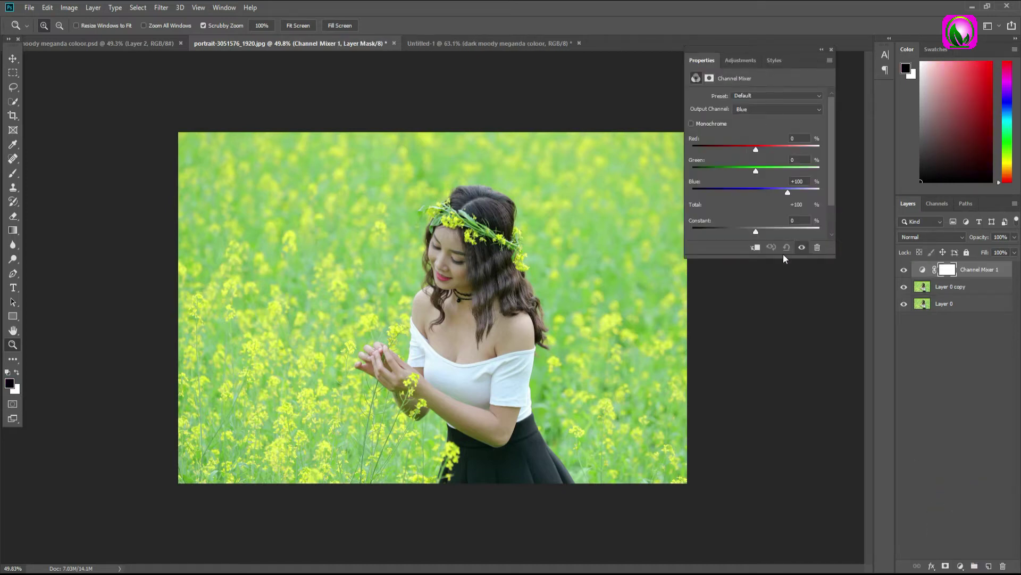
{"action": "left_click", "coordinate": [757, 110]}
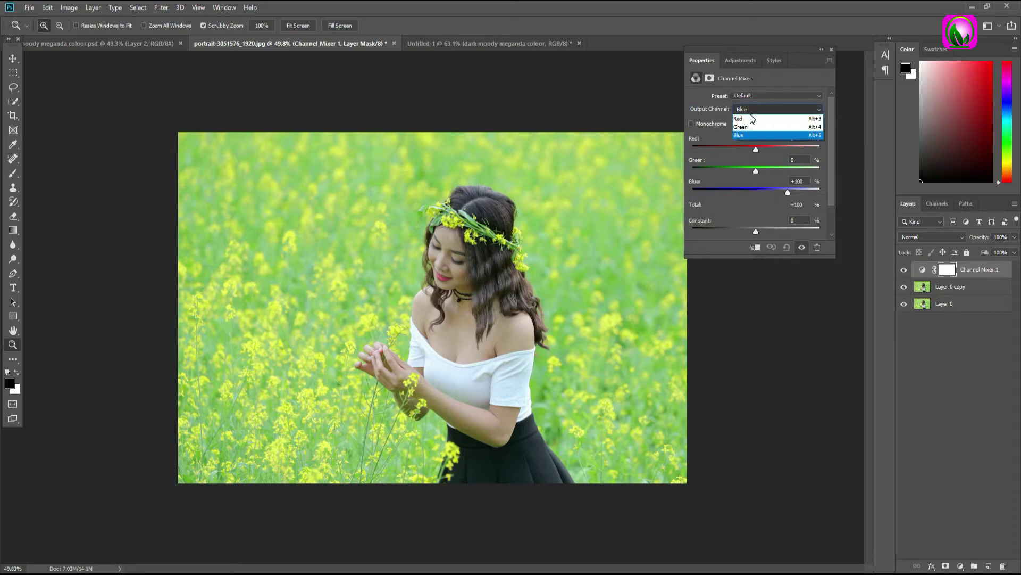
{"action": "left_click", "coordinate": [744, 119]}
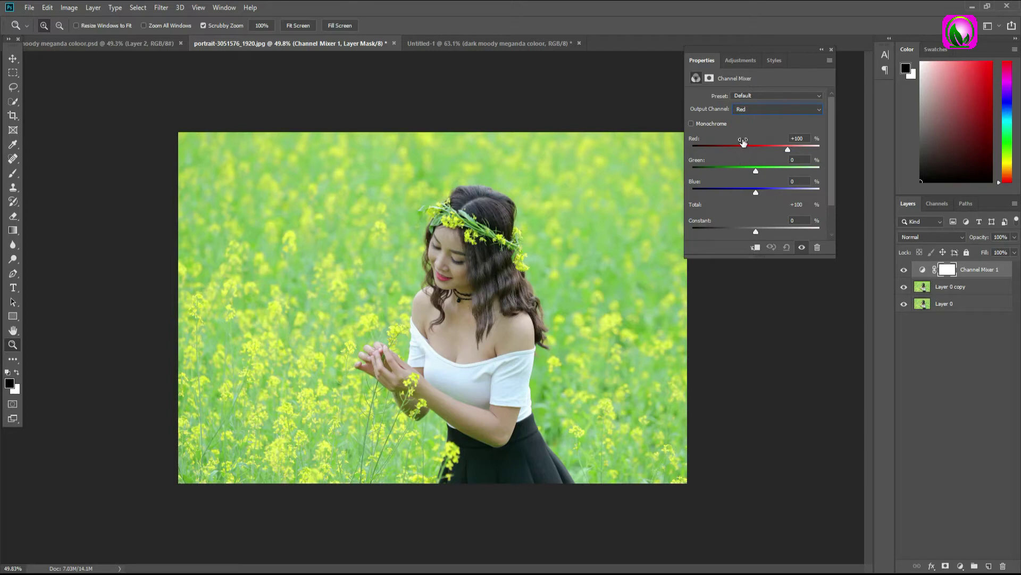
Step: Set the Channel Mixer Green output to Green 0 and Blue +100
{"action": "left_click", "coordinate": [762, 110]}
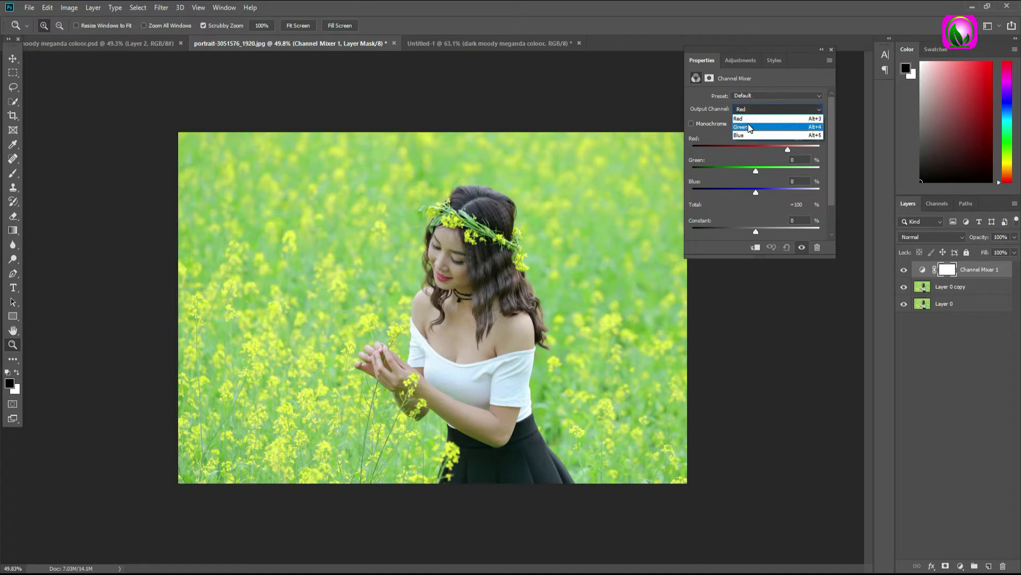
{"action": "left_click", "coordinate": [745, 127]}
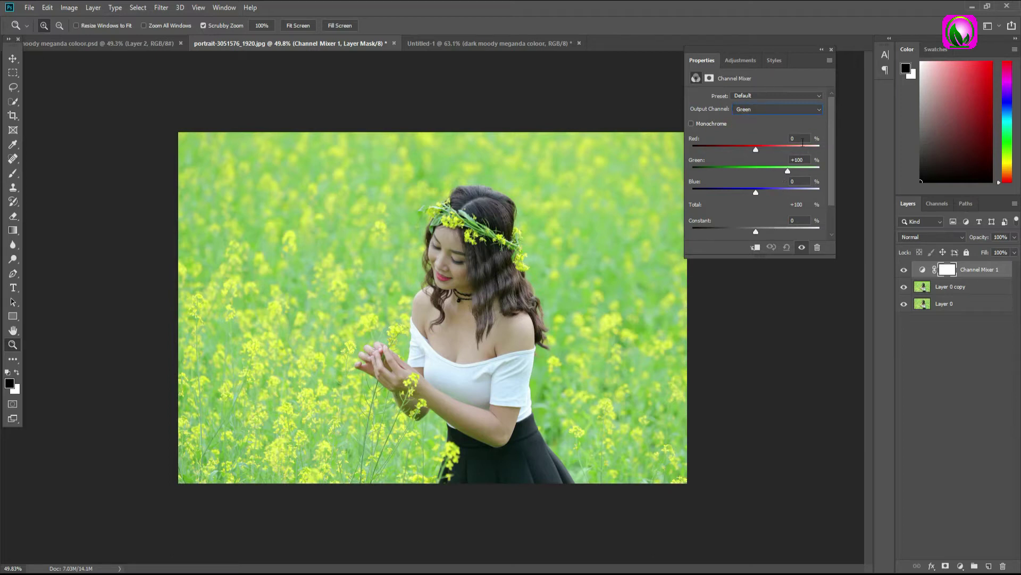
{"action": "left_click", "coordinate": [802, 137]}
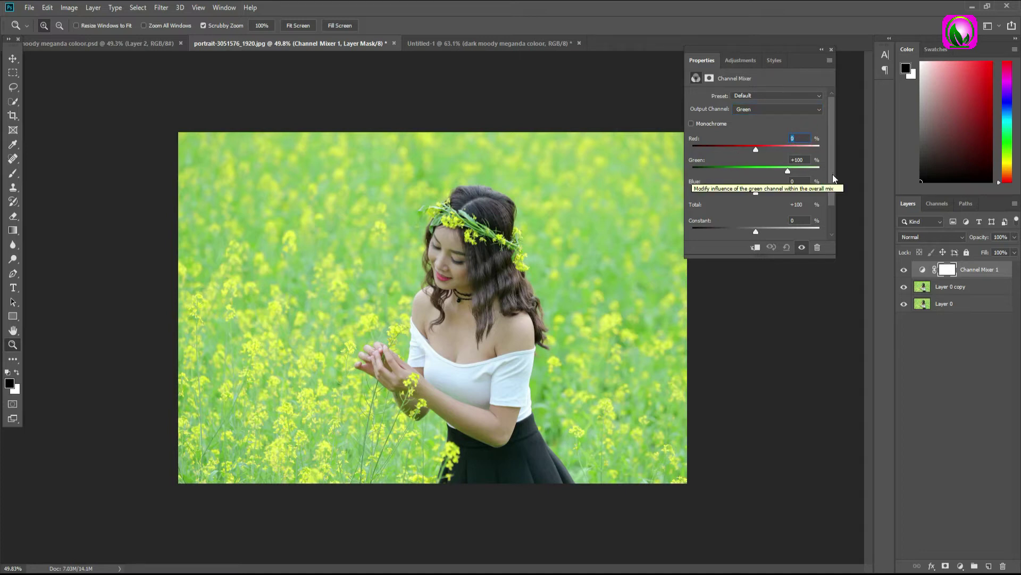
{"action": "left_click", "coordinate": [801, 159]}
{"action": "type", "text": "0"}
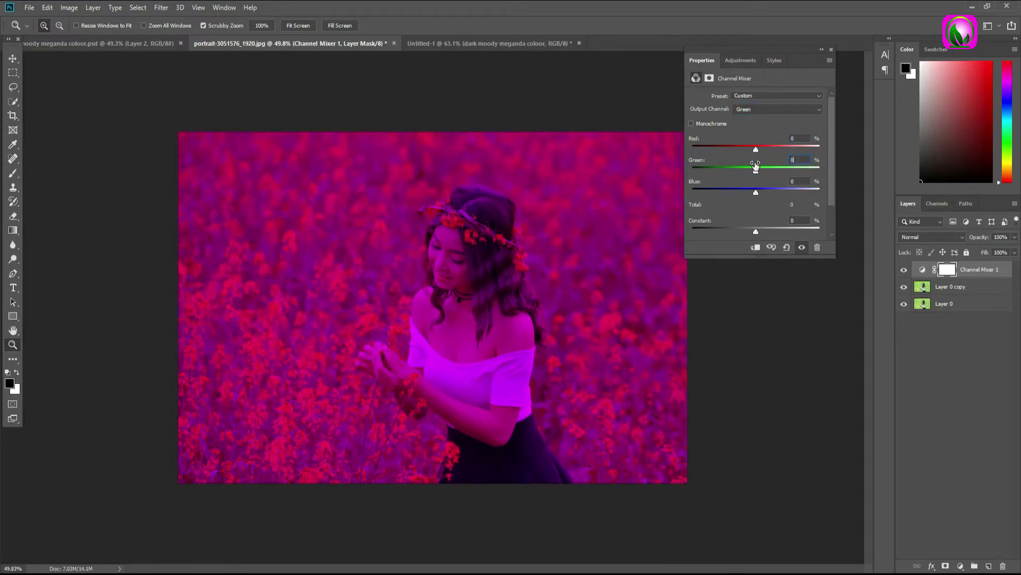
{"action": "left_click", "coordinate": [798, 181]}
{"action": "type", "text": "100"}
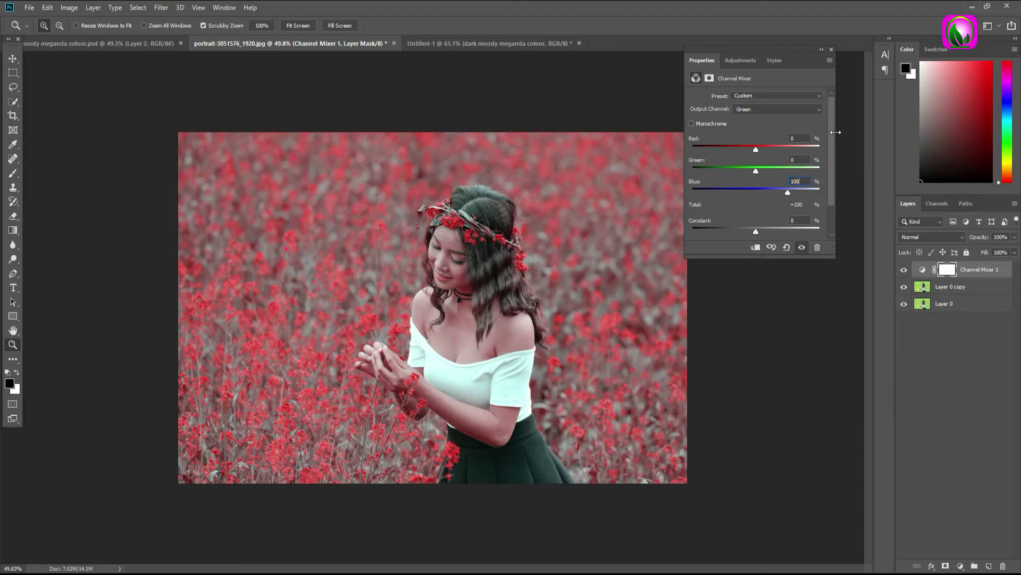
Step: Set the Blue output to Red +100 and Blue 0, then close Properties
{"action": "left_click", "coordinate": [753, 110]}
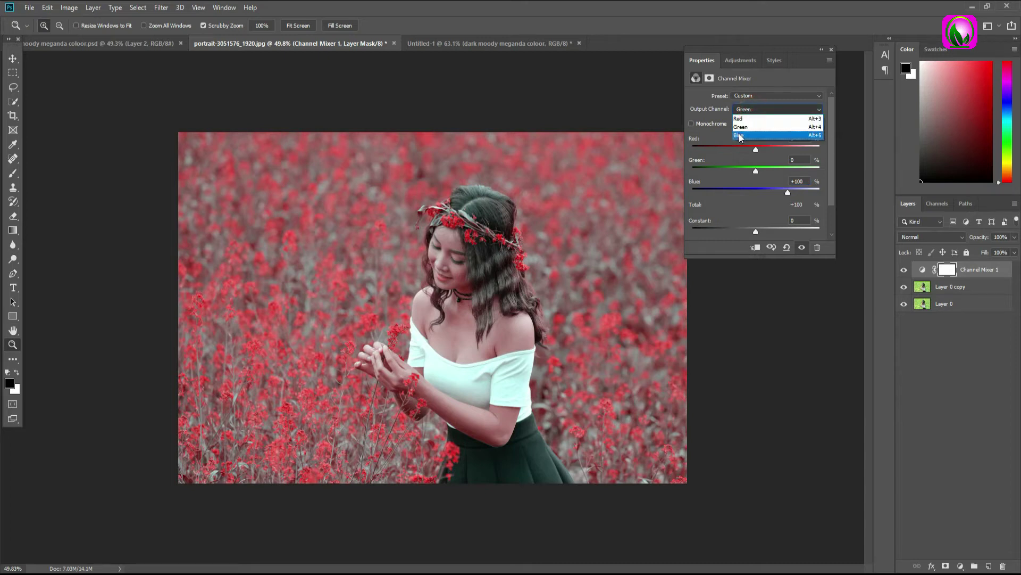
{"action": "left_click", "coordinate": [740, 136]}
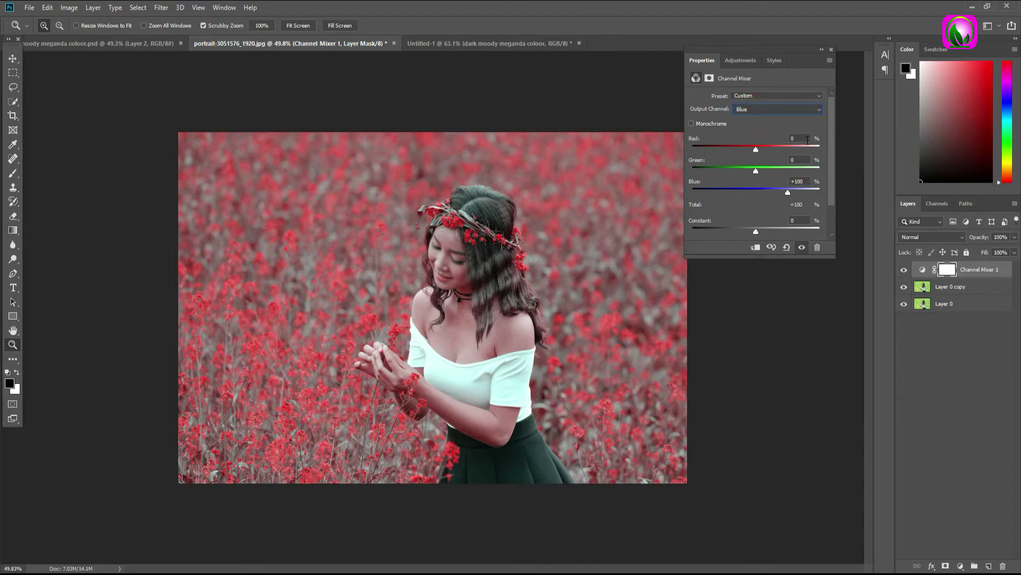
{"action": "type", "text": "100"}
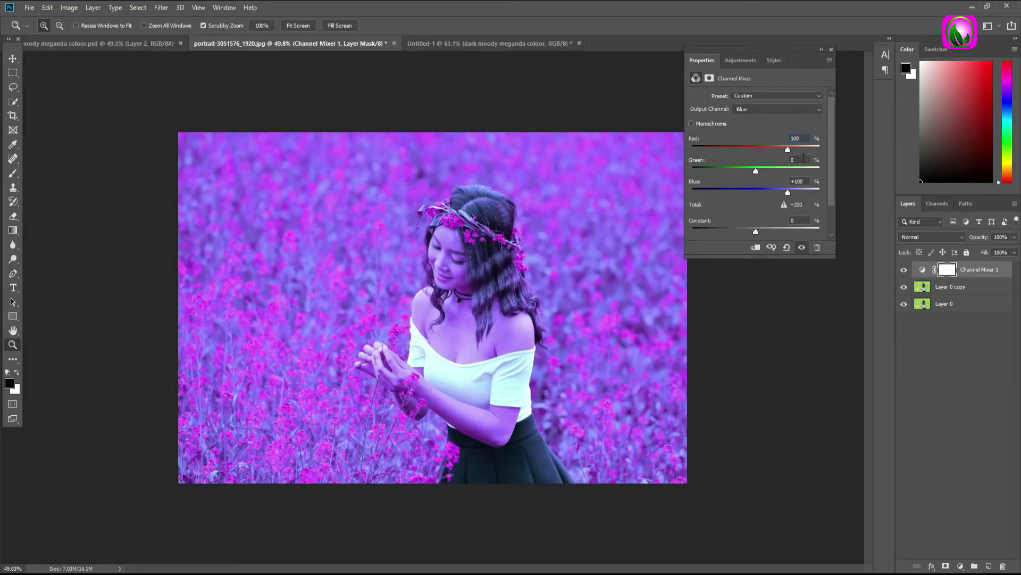
{"action": "left_click", "coordinate": [804, 184]}
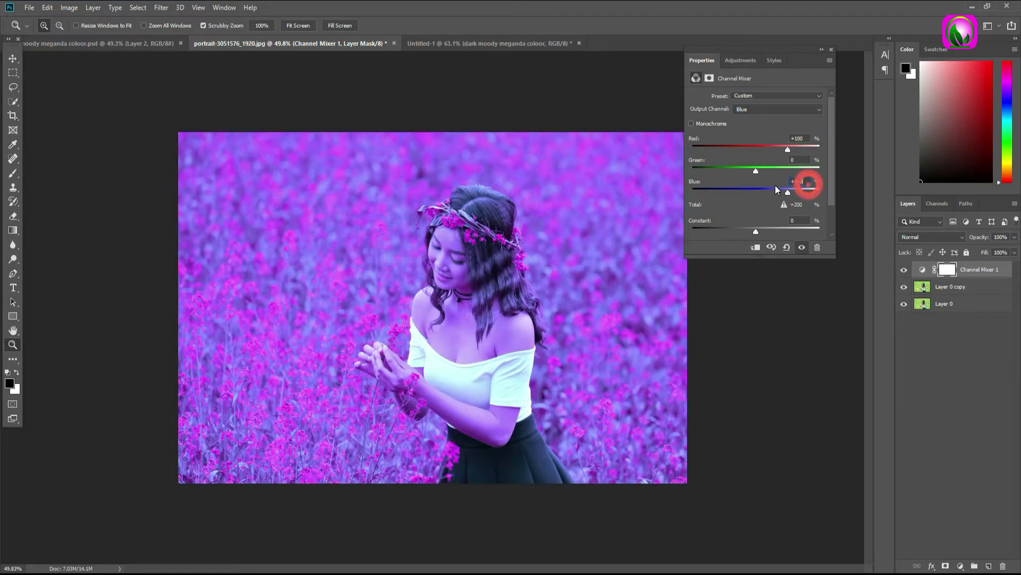
{"action": "type", "text": "0"}
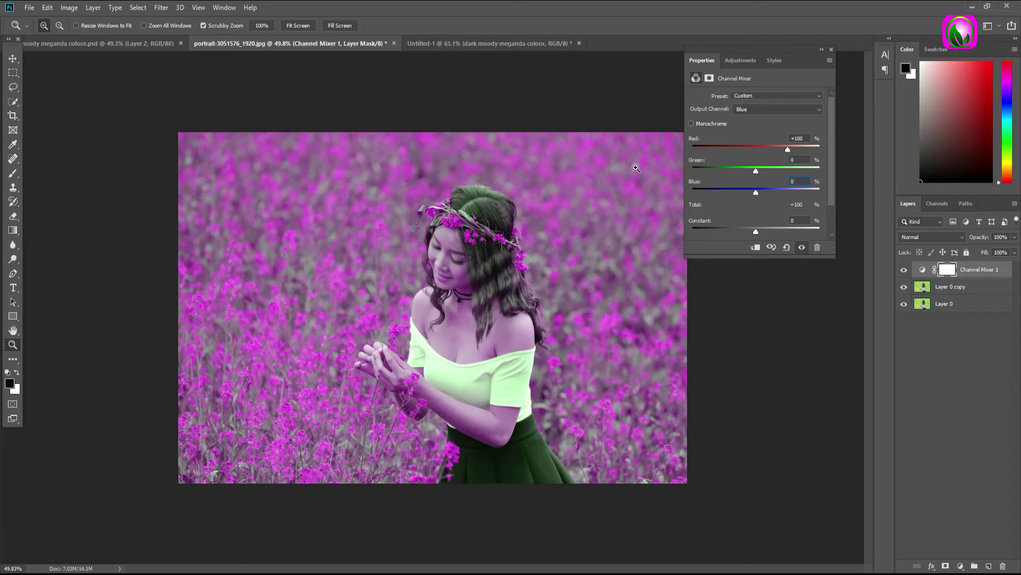
{"action": "left_click", "coordinate": [831, 51]}
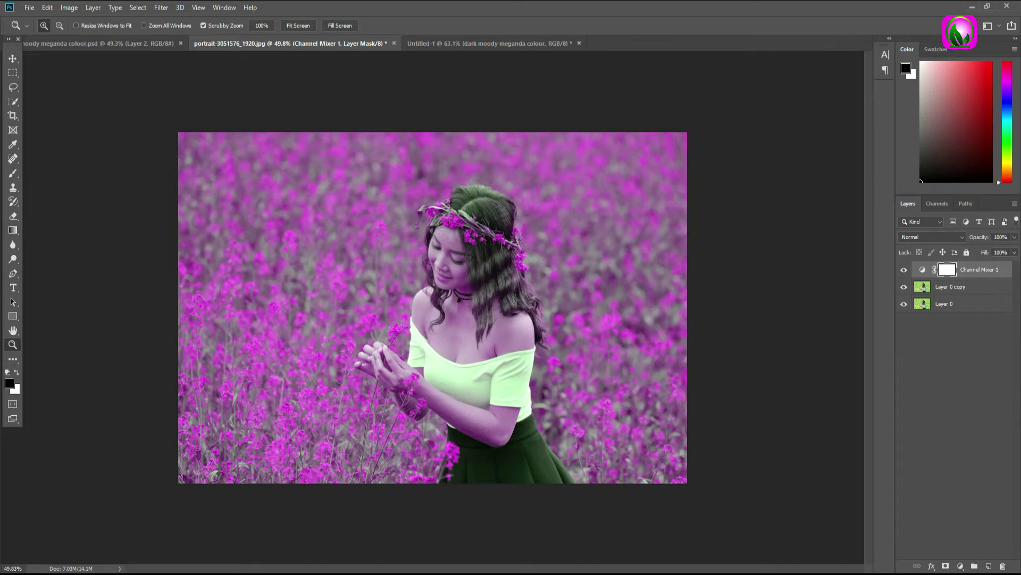
Step: Add a Selective Color layer and push cyan, magenta, yellow and black into the Magentas
{"action": "left_click", "coordinate": [961, 568]}
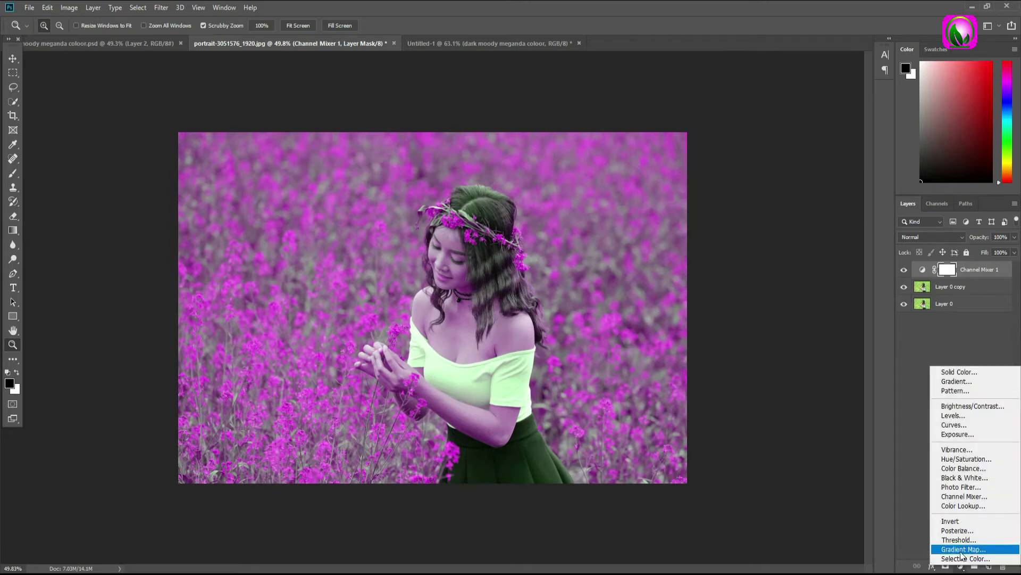
{"action": "left_click", "coordinate": [966, 559]}
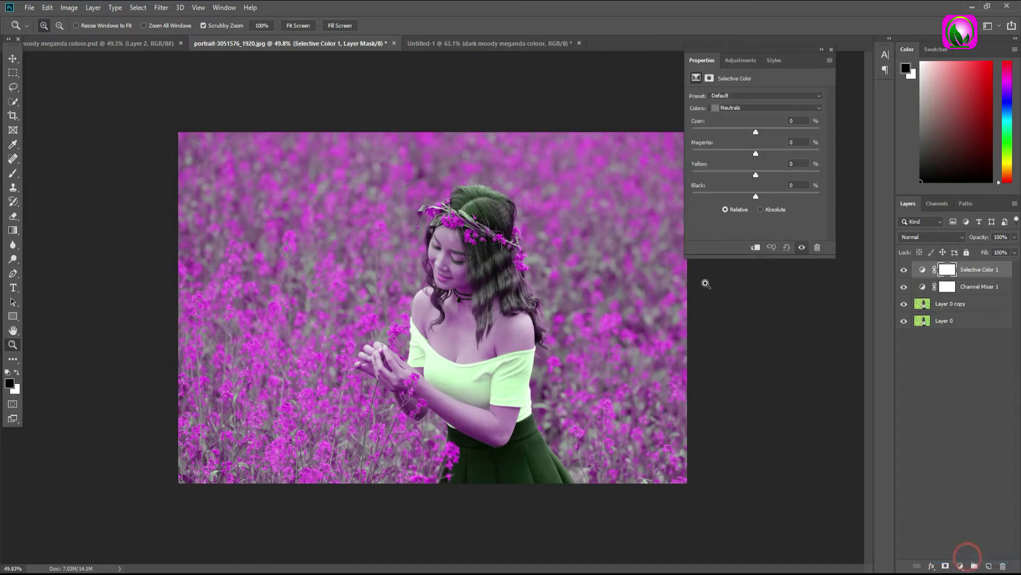
{"action": "left_click", "coordinate": [738, 109]}
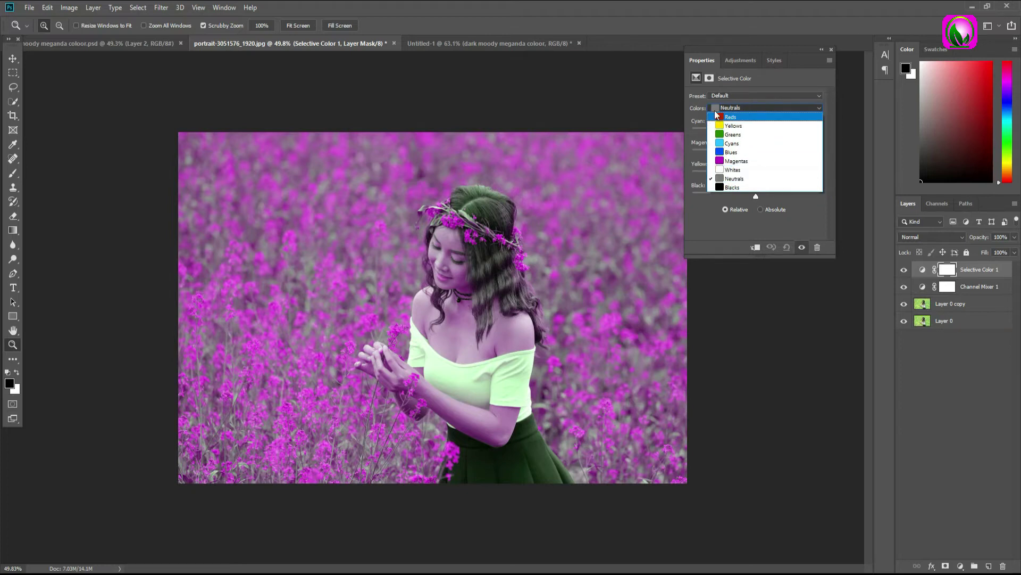
{"action": "left_click", "coordinate": [738, 161]}
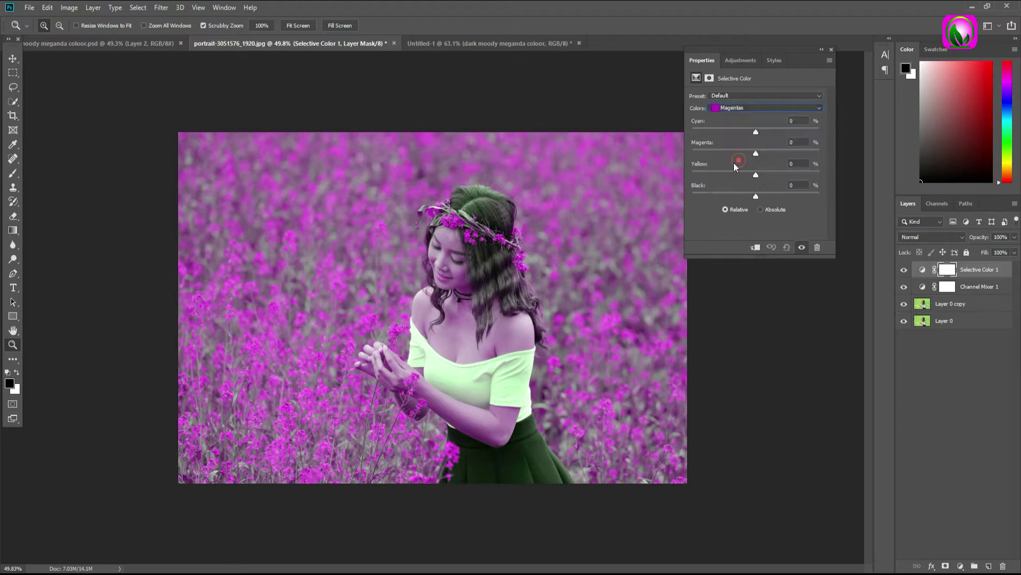
{"action": "mouse_move", "coordinate": [756, 132]}
{"action": "left_mouse_down"}
{"action": "mouse_move", "coordinate": [773, 153]}
{"action": "mouse_move", "coordinate": [742, 155]}
{"action": "mouse_move", "coordinate": [786, 155]}
{"action": "mouse_move", "coordinate": [774, 175]}
{"action": "mouse_move", "coordinate": [782, 194]}
{"action": "left_mouse_up"}
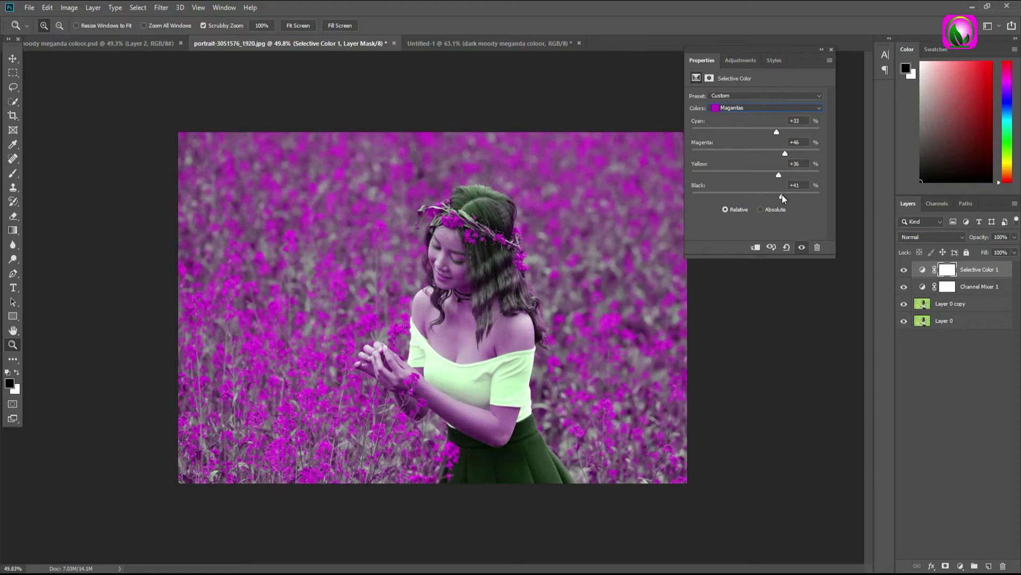
{"action": "left_click_drag", "start_coordinate": [777, 131], "coordinate": [784, 132]}
{"action": "left_click", "coordinate": [740, 110]}
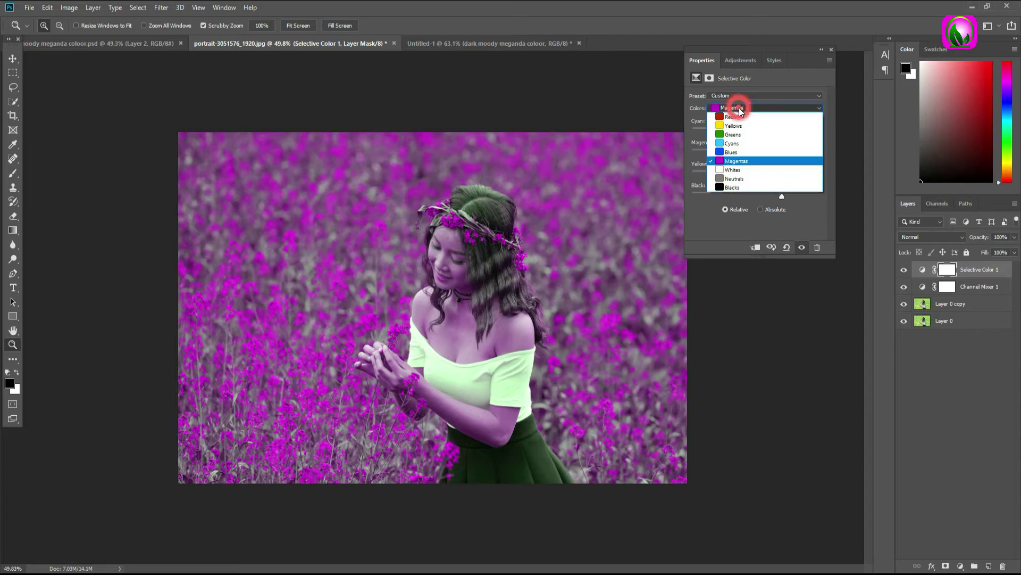
Step: Tune the Selective Color Neutrals, reducing cyan and adding magenta
{"action": "left_click", "coordinate": [749, 180]}
{"action": "mouse_move", "coordinate": [783, 134]}
{"action": "left_mouse_down"}
{"action": "mouse_move", "coordinate": [755, 135]}
{"action": "mouse_move", "coordinate": [779, 135]}
{"action": "left_mouse_up"}
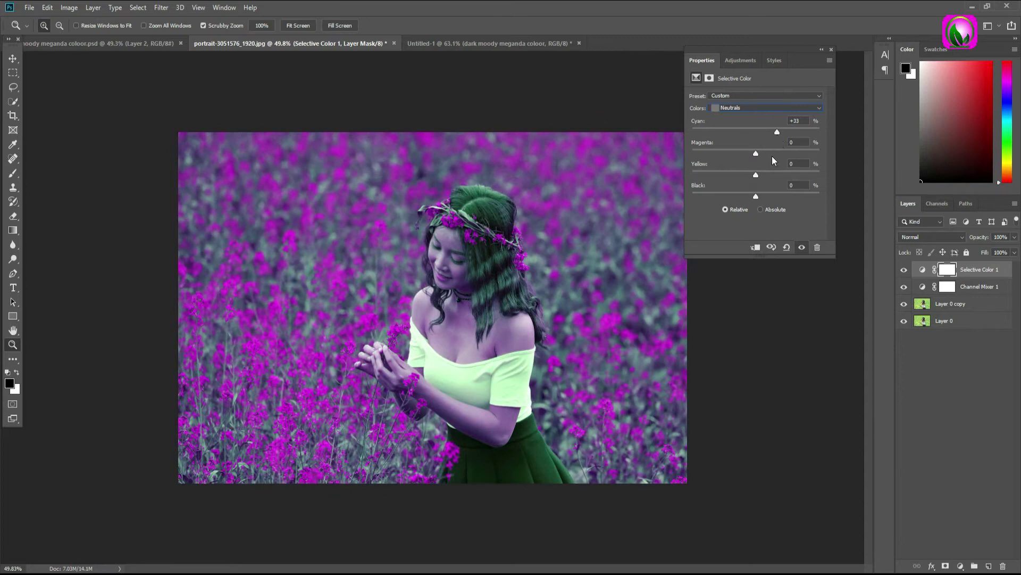
{"action": "left_click_drag", "start_coordinate": [756, 154], "coordinate": [761, 153]}
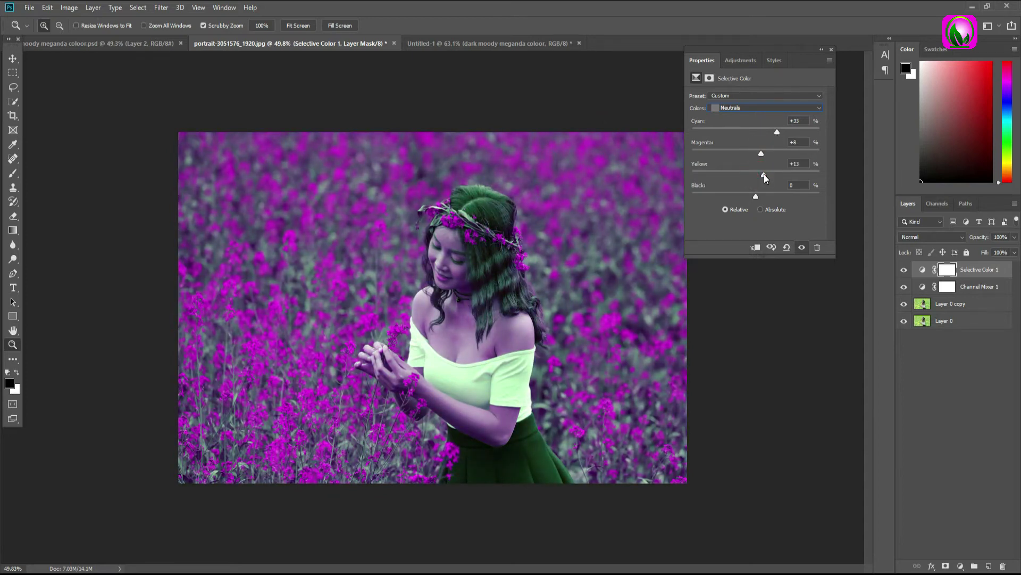
{"action": "mouse_move", "coordinate": [778, 137]}
{"action": "left_mouse_down"}
{"action": "mouse_move", "coordinate": [747, 141]}
{"action": "mouse_move", "coordinate": [772, 140]}
{"action": "mouse_move", "coordinate": [768, 175]}
{"action": "left_mouse_up"}
Step: Add cyan to the Blacks, then zoom onto the face and select the Channel Mixer 1 mask
{"action": "left_click", "coordinate": [737, 108]}
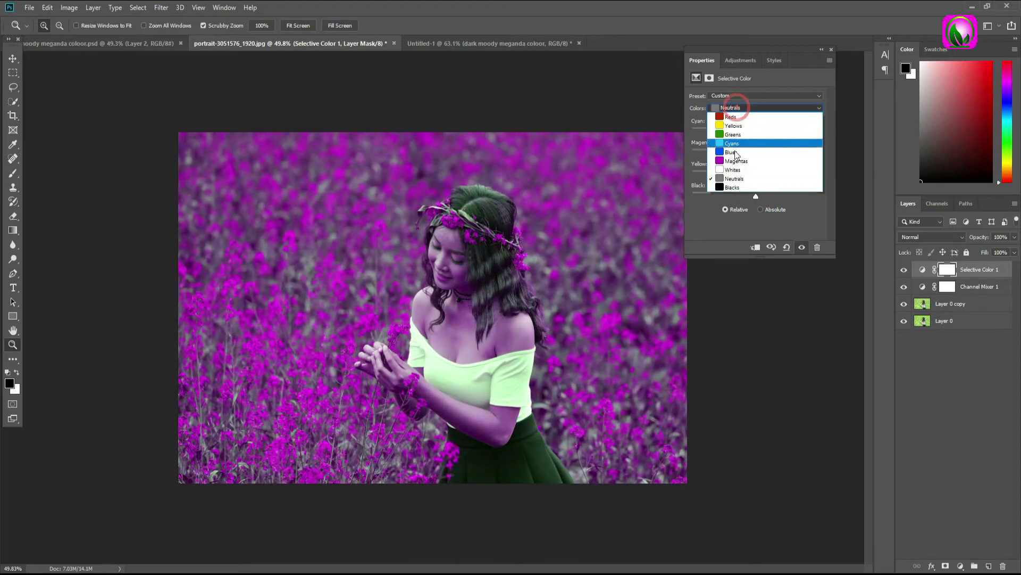
{"action": "left_click", "coordinate": [733, 188]}
{"action": "left_click_drag", "start_coordinate": [758, 132], "coordinate": [761, 154]}
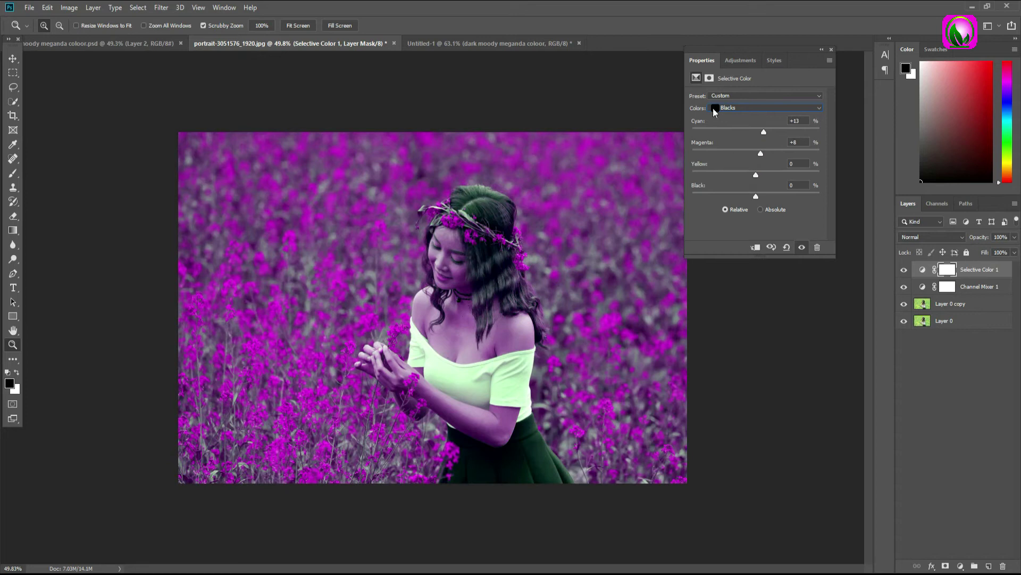
{"action": "left_click", "coordinate": [832, 49]}
{"action": "left_click_drag", "start_coordinate": [456, 261], "coordinate": [460, 271]}
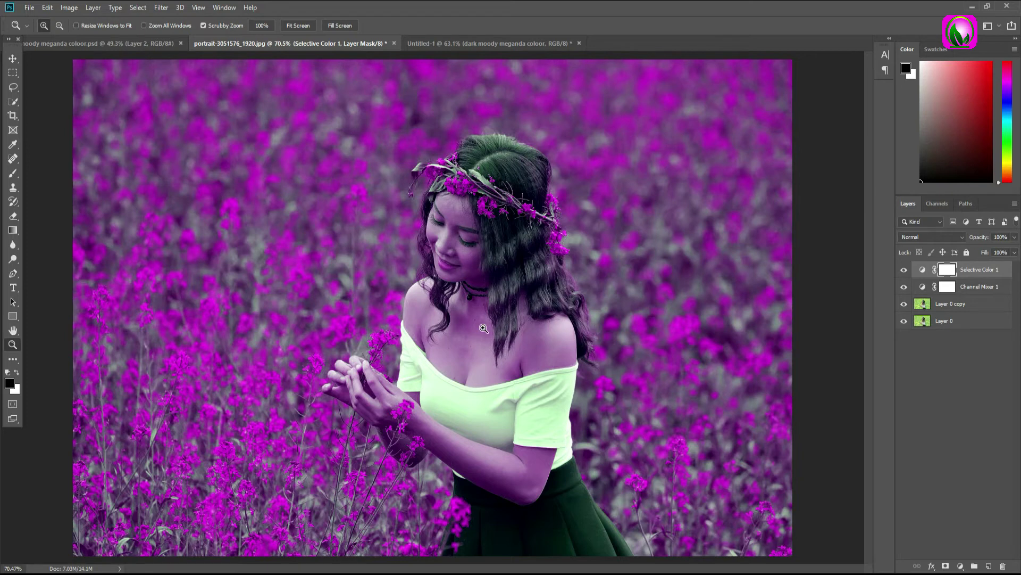
{"action": "left_click_drag", "start_coordinate": [461, 249], "coordinate": [583, 333]}
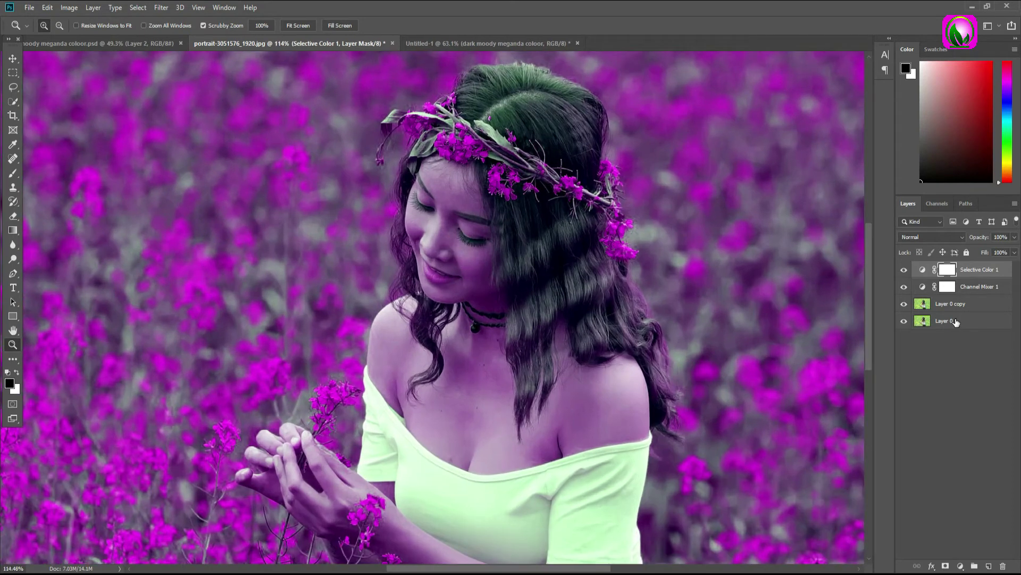
{"action": "left_click", "coordinate": [946, 270]}
{"action": "left_click", "coordinate": [948, 287]}
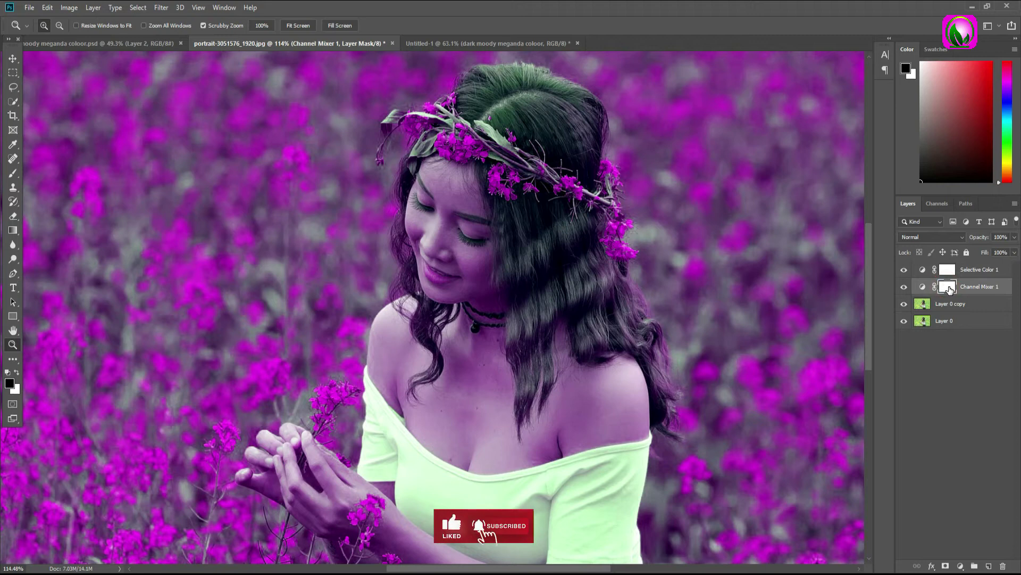
Step: Set the brush to 24% opacity and paint the Channel Mixer mask over the face
{"action": "left_click", "coordinate": [13, 172]}
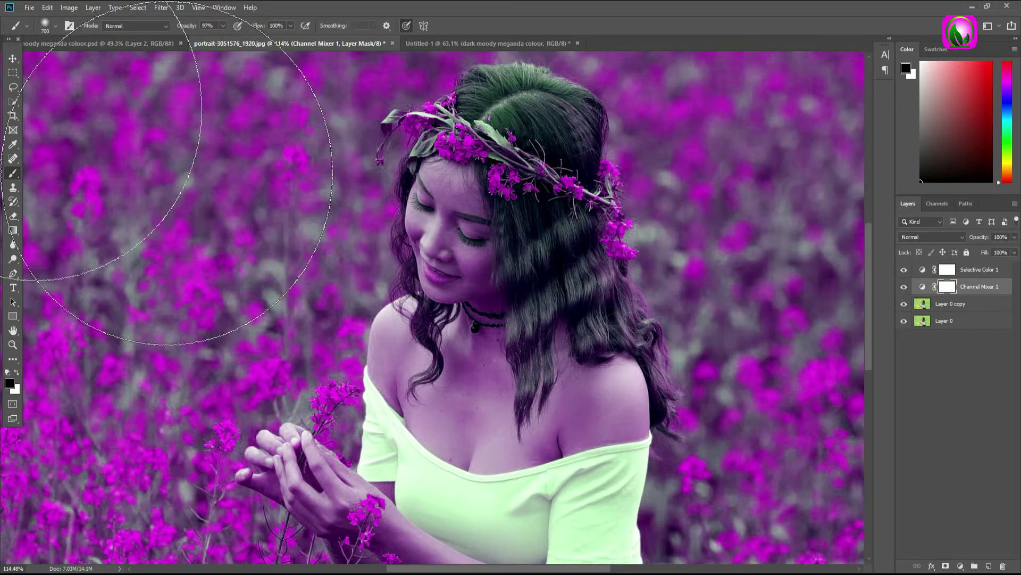
{"action": "left_click_drag", "start_coordinate": [186, 25], "coordinate": [146, 29]}
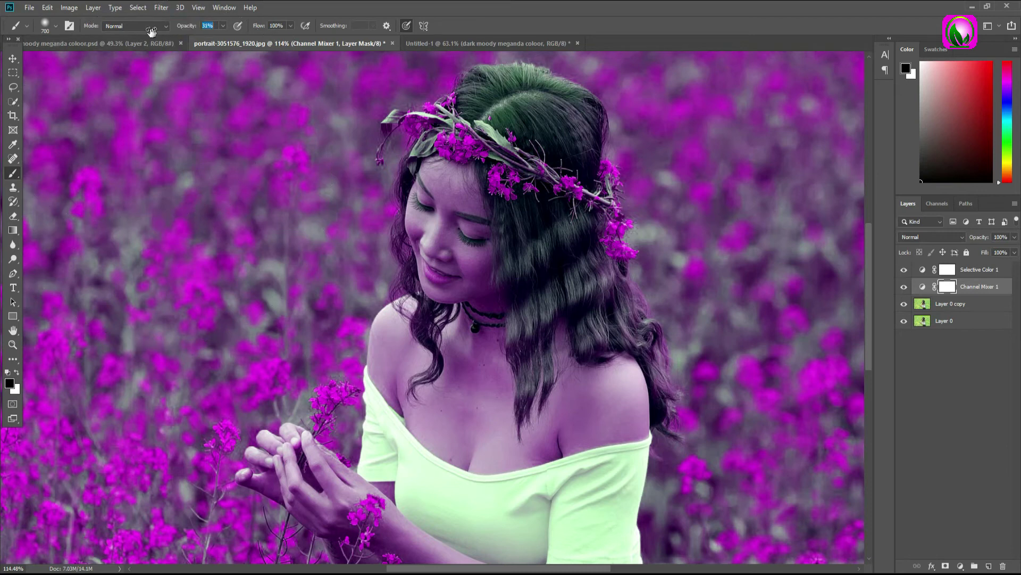
{"action": "key", "text": "bracketleft"}
{"action": "key", "text": "bracketleft"}
{"action": "key", "text": "bracketleft"}
{"action": "mouse_move", "coordinate": [439, 183]}
{"action": "left_mouse_down"}
{"action": "mouse_move", "coordinate": [468, 278]}
{"action": "mouse_move", "coordinate": [452, 358]}
{"action": "mouse_move", "coordinate": [485, 318]}
{"action": "left_mouse_up"}
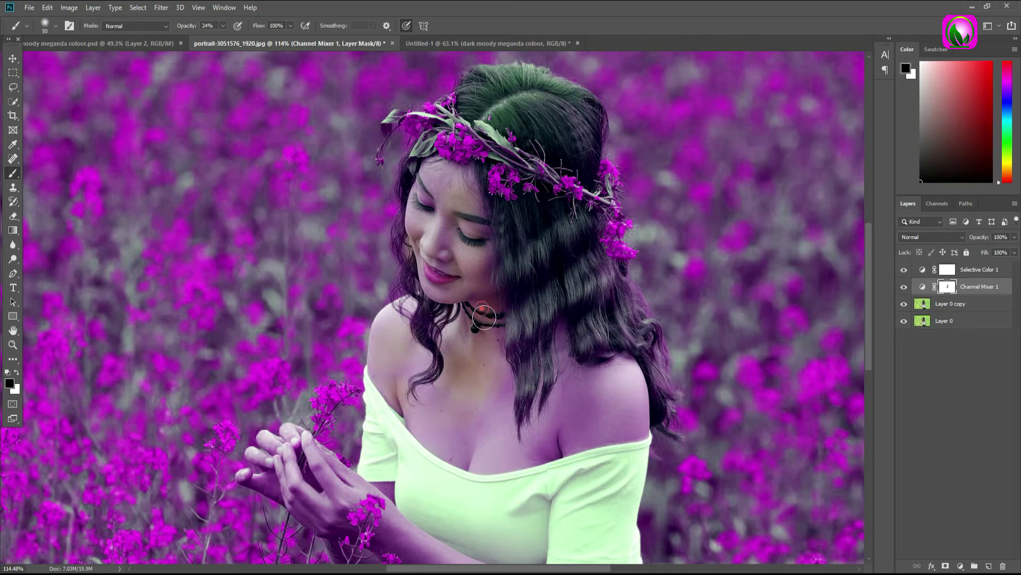
Step: Continue masking the Channel Mixer over the forearm, fingers, hair and shoulder
{"action": "scroll", "coordinate": [485, 318], "scroll_direction": "down", "scroll_amount": 3}
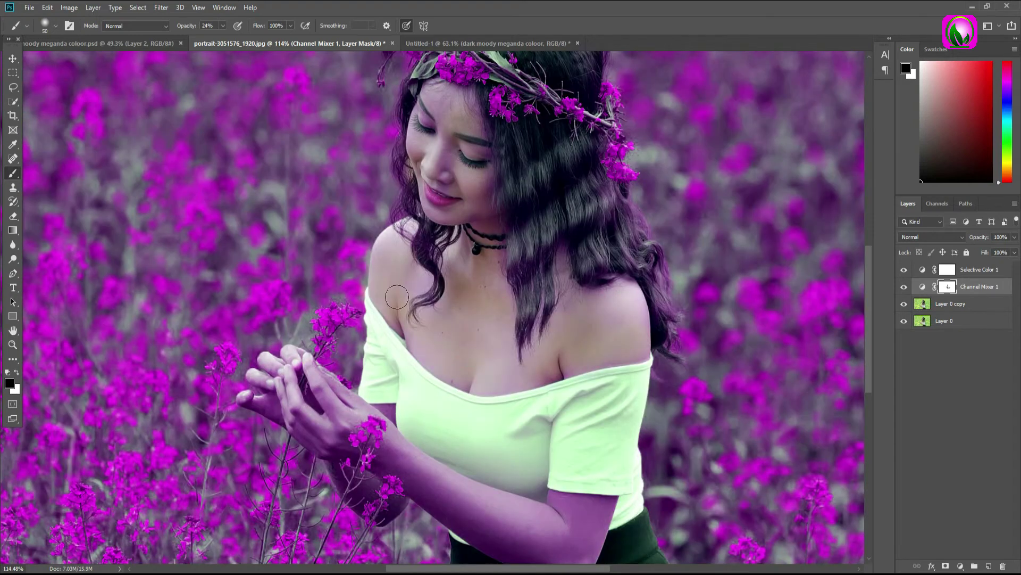
{"action": "scroll", "coordinate": [397, 297], "scroll_direction": "down", "scroll_amount": 4}
{"action": "left_click_drag", "start_coordinate": [332, 308], "coordinate": [532, 437]}
{"action": "left_click_drag", "start_coordinate": [277, 298], "coordinate": [343, 399]}
{"action": "left_click_drag", "start_coordinate": [404, 431], "coordinate": [342, 382]}
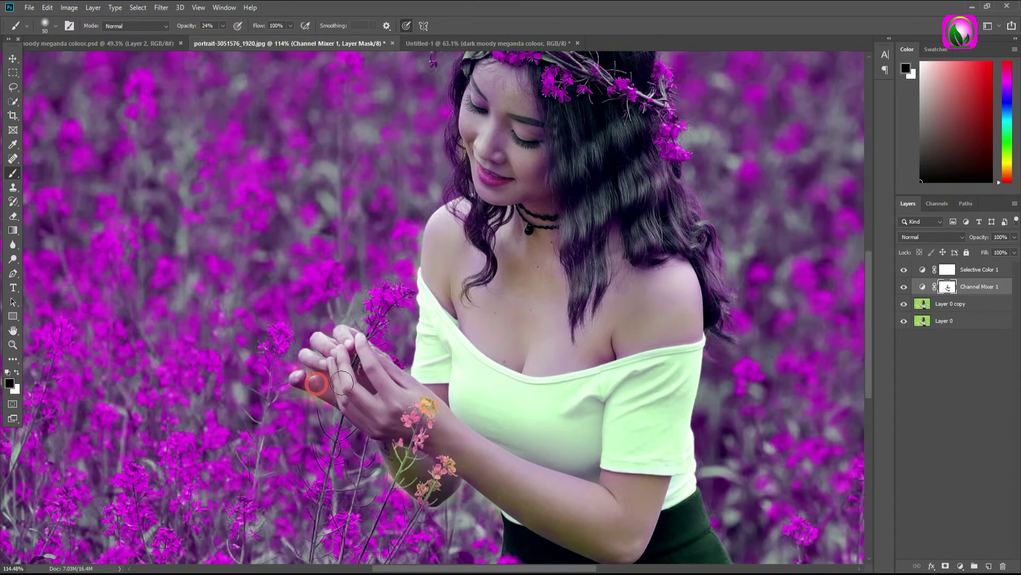
{"action": "mouse_move", "coordinate": [609, 245]}
{"action": "left_mouse_down"}
{"action": "mouse_move", "coordinate": [695, 333]}
{"action": "mouse_move", "coordinate": [711, 307]}
{"action": "left_mouse_up"}
Step: Add a Color Balance layer above Selective Color 1 and shift its highlights toward red and magenta
{"action": "left_click", "coordinate": [12, 344]}
{"action": "left_click", "coordinate": [391, 286], "text": "alt"}
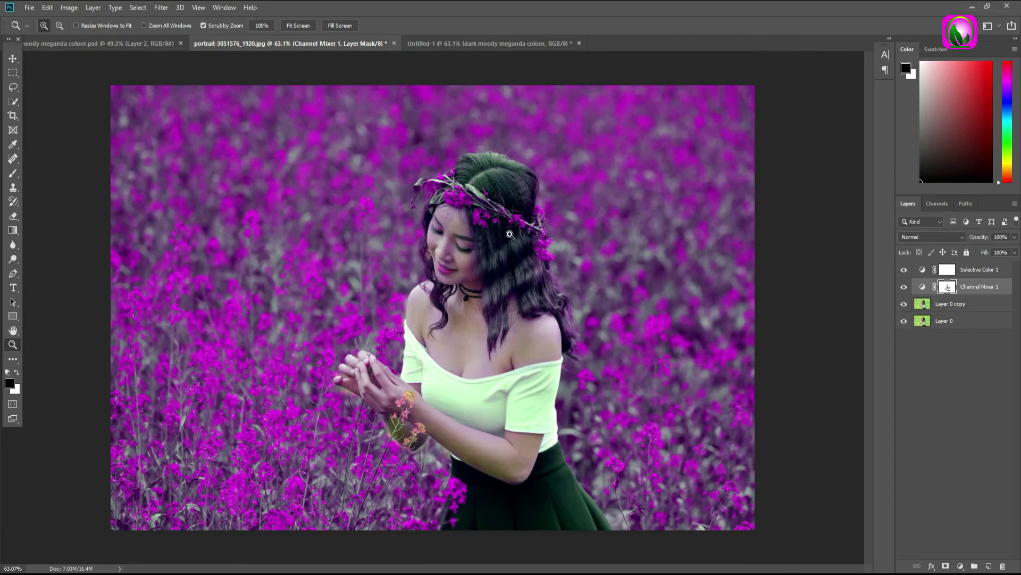
{"action": "left_click", "coordinate": [968, 271]}
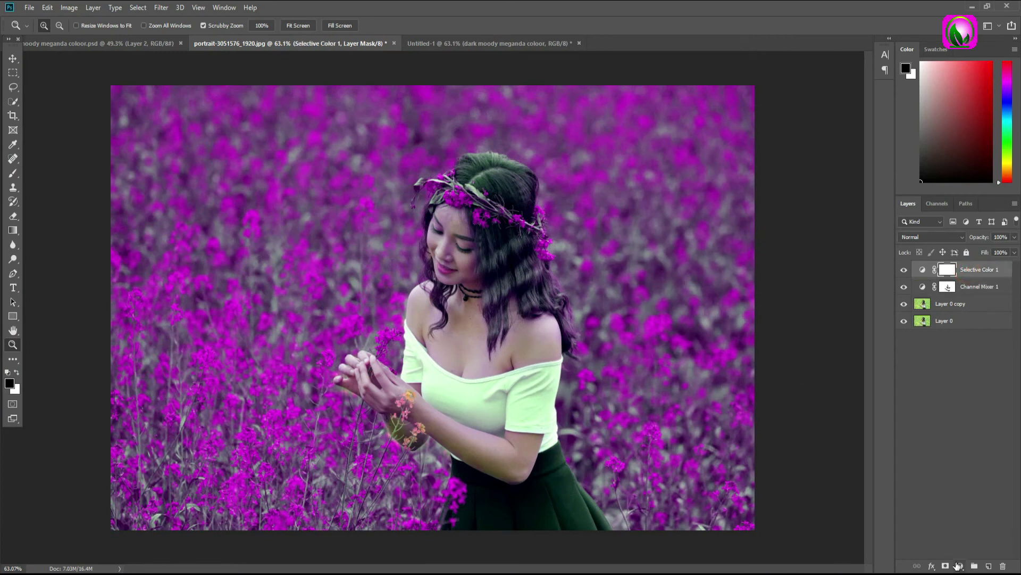
{"action": "left_click", "coordinate": [960, 566]}
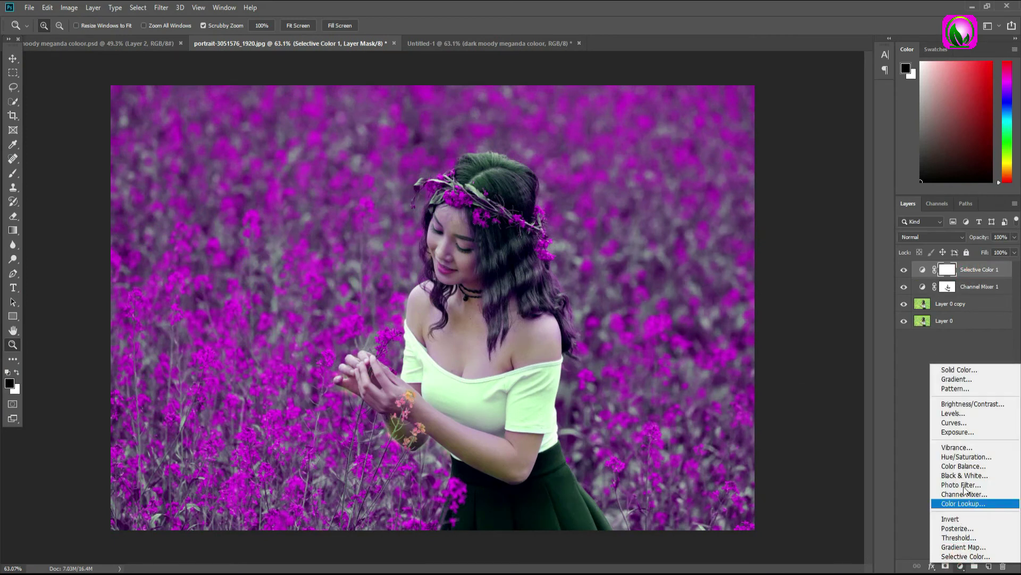
{"action": "left_click", "coordinate": [969, 467]}
{"action": "left_click", "coordinate": [739, 97]}
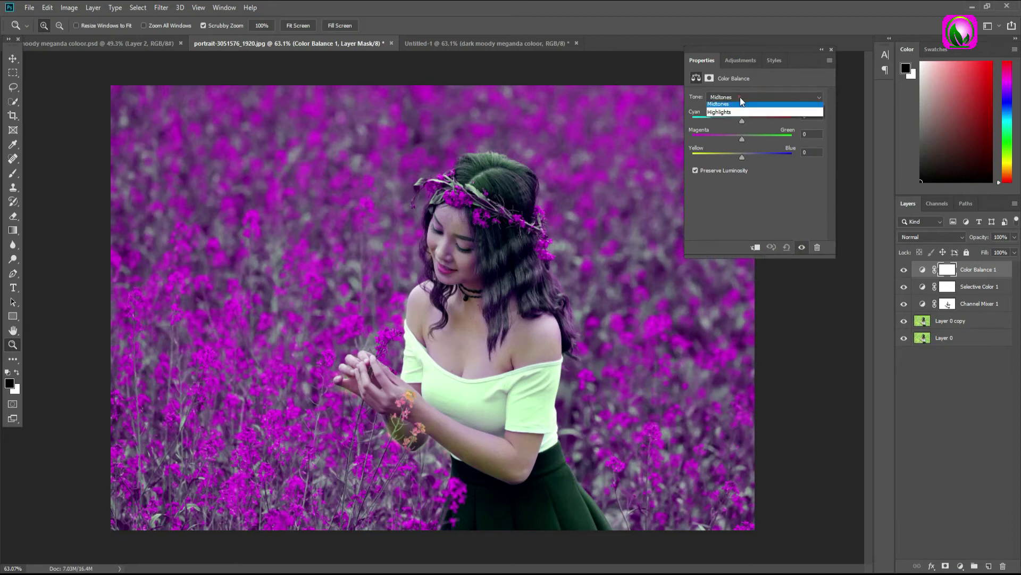
{"action": "left_click", "coordinate": [720, 124]}
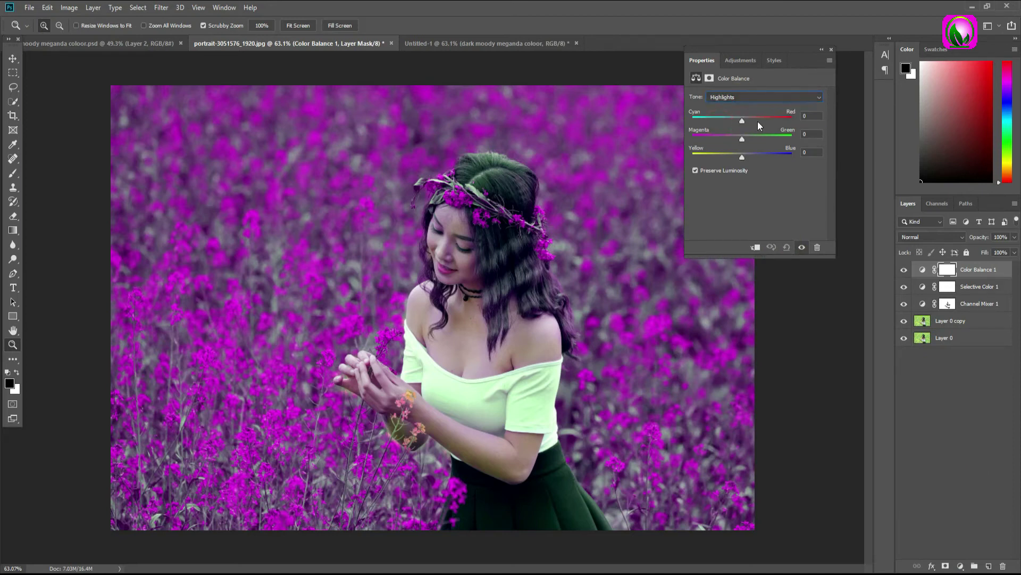
{"action": "left_click_drag", "start_coordinate": [742, 120], "coordinate": [750, 122]}
{"action": "mouse_move", "coordinate": [743, 137]}
{"action": "left_mouse_down"}
{"action": "mouse_move", "coordinate": [728, 138]}
{"action": "mouse_move", "coordinate": [749, 159]}
{"action": "left_mouse_up"}
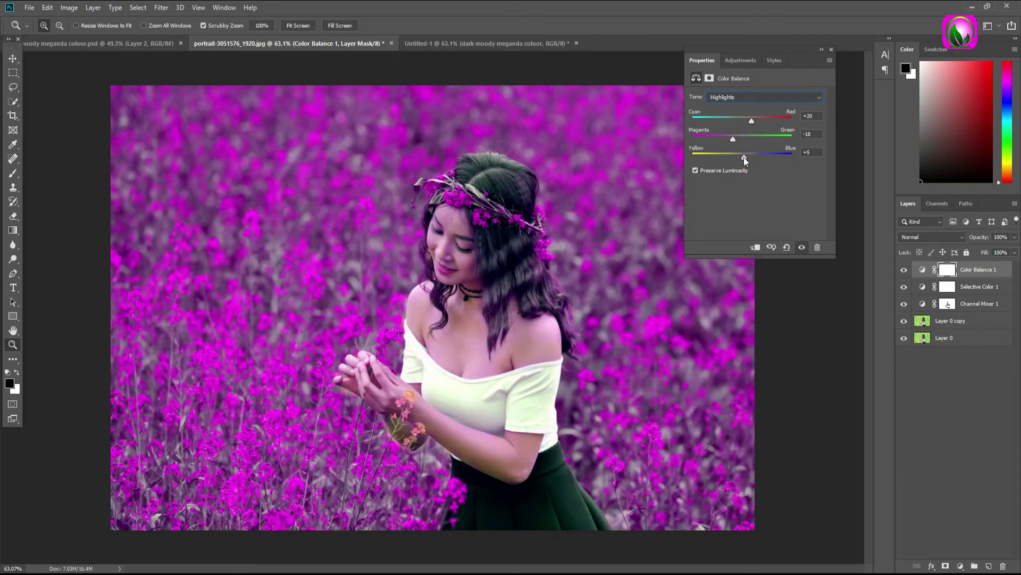
Step: Shift the midtones toward magenta and red, and set shadows to +7, -11, +6
{"action": "left_click", "coordinate": [752, 96]}
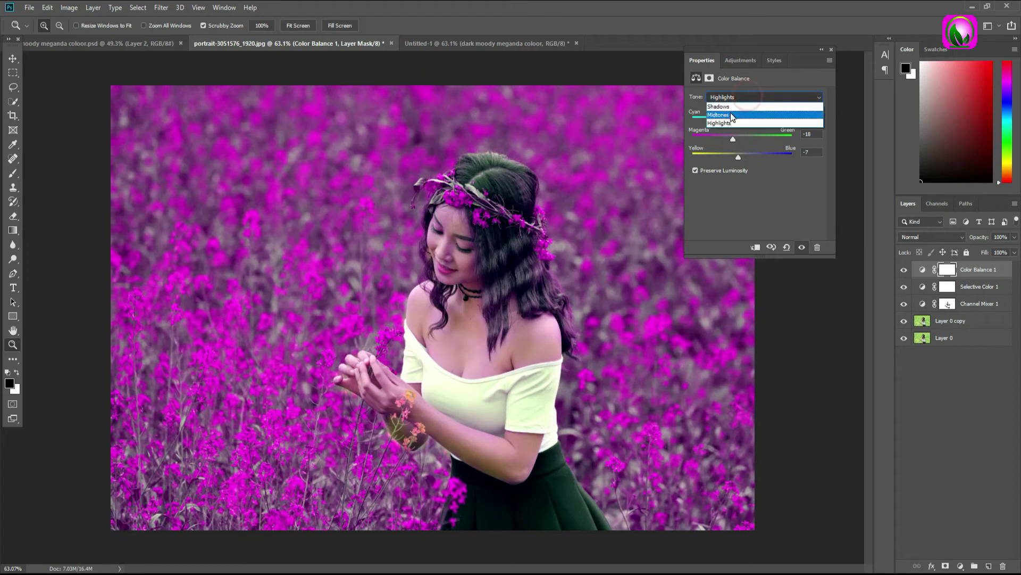
{"action": "left_click", "coordinate": [731, 115]}
{"action": "mouse_move", "coordinate": [741, 138]}
{"action": "left_mouse_down"}
{"action": "mouse_move", "coordinate": [733, 139]}
{"action": "mouse_move", "coordinate": [750, 122]}
{"action": "left_mouse_up"}
{"action": "left_click_drag", "start_coordinate": [742, 159], "coordinate": [743, 157]}
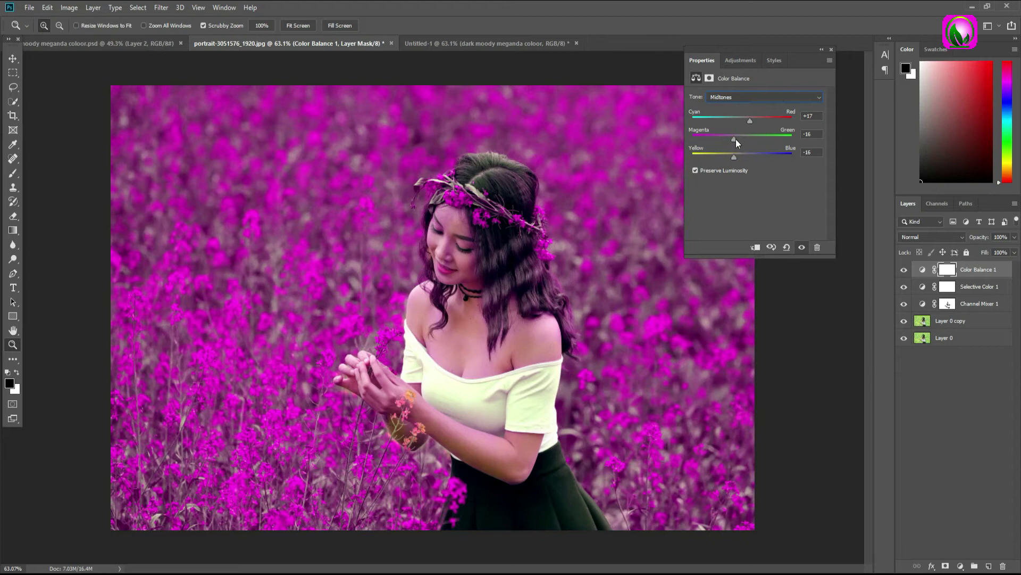
{"action": "left_click", "coordinate": [743, 97]}
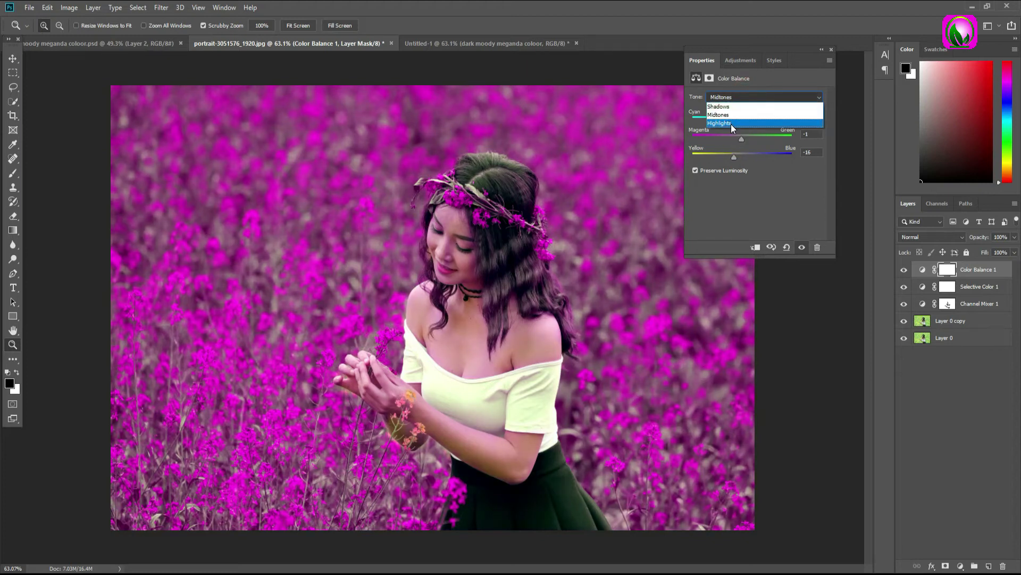
{"action": "left_click", "coordinate": [726, 107]}
{"action": "mouse_move", "coordinate": [743, 137]}
{"action": "left_mouse_down"}
{"action": "mouse_move", "coordinate": [747, 121]}
{"action": "mouse_move", "coordinate": [745, 156]}
{"action": "left_mouse_up"}
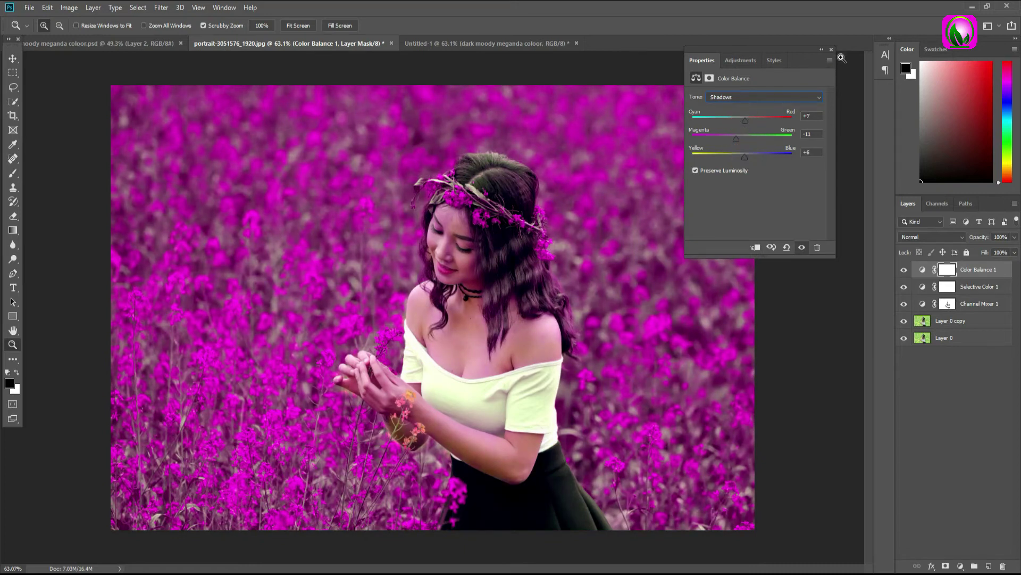
Step: Close Color Balance and toggle its visibility to compare before and after
{"action": "left_click", "coordinate": [831, 50]}
{"action": "left_click", "coordinate": [904, 270]}
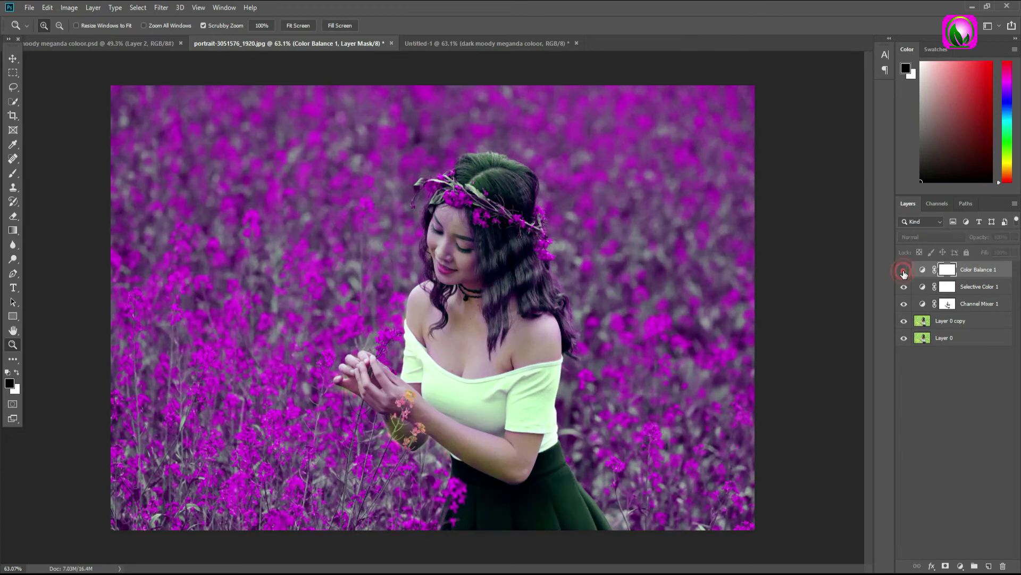
{"action": "left_click", "coordinate": [904, 272]}
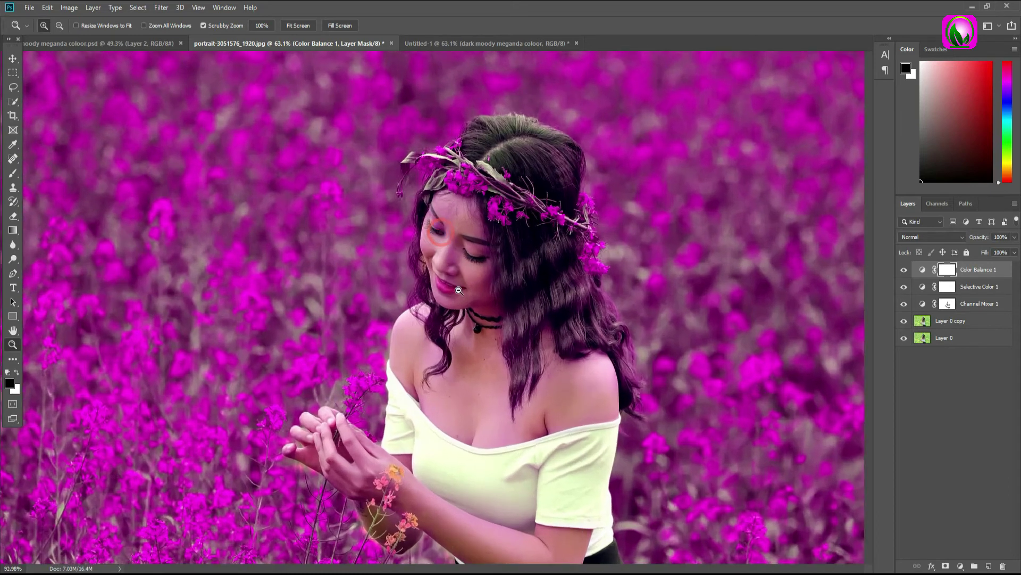
{"action": "left_click_drag", "start_coordinate": [441, 232], "coordinate": [468, 232]}
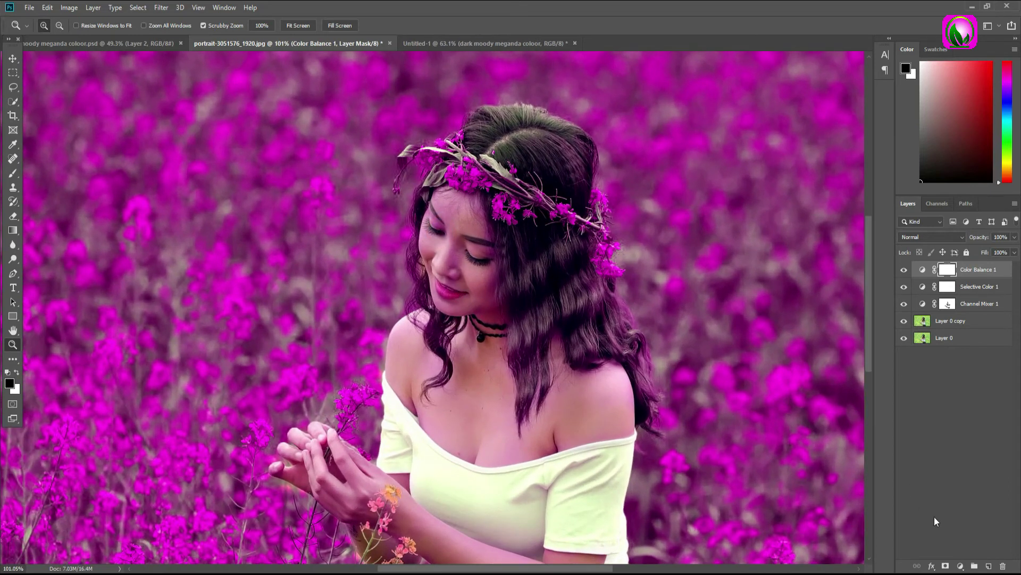
Step: Add a new layer filled with white and blend it as Soft Light
{"action": "left_click", "coordinate": [988, 568]}
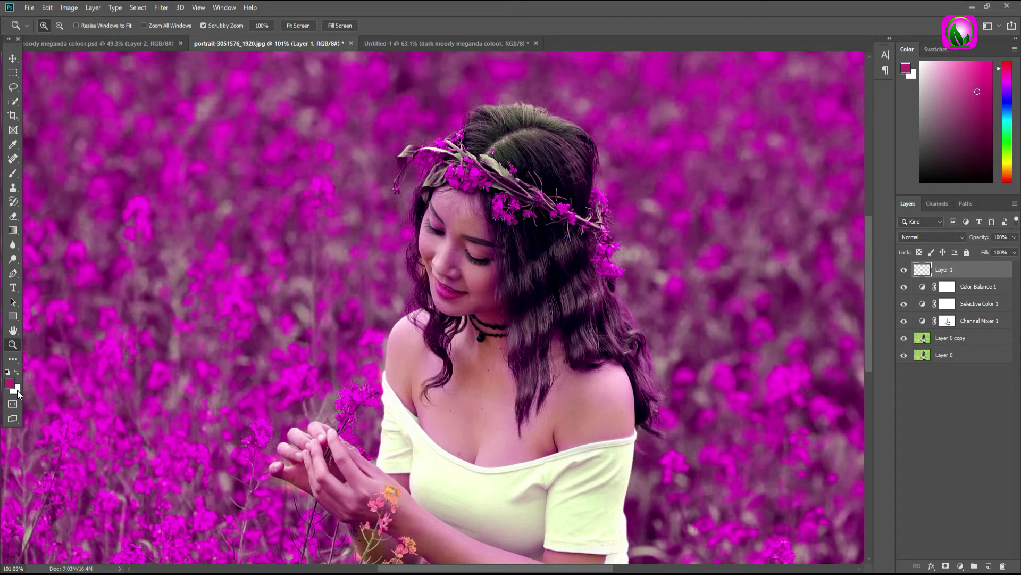
{"action": "key", "text": "ctrl+BackSpace"}
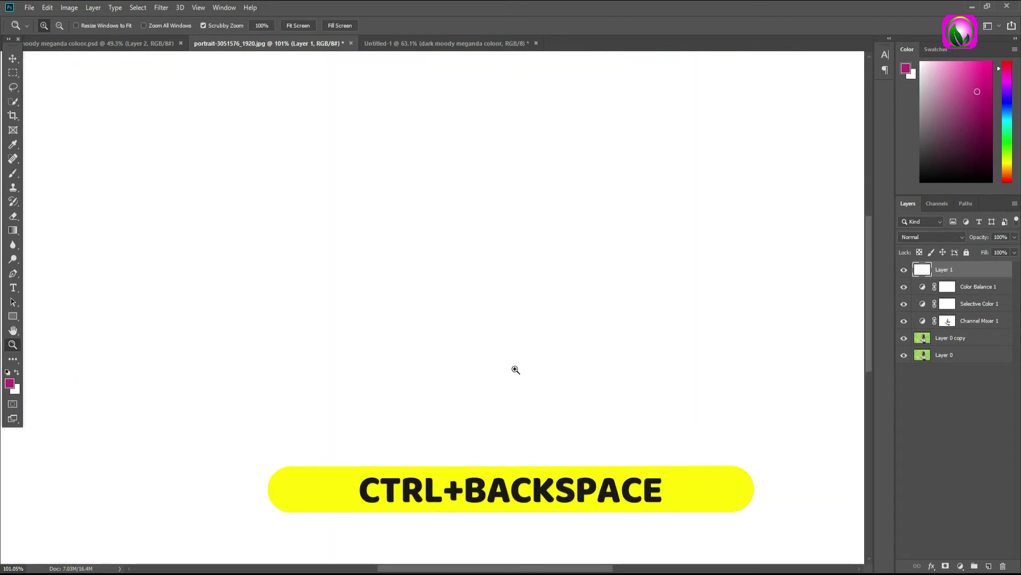
{"action": "left_click_drag", "start_coordinate": [514, 367], "coordinate": [484, 315]}
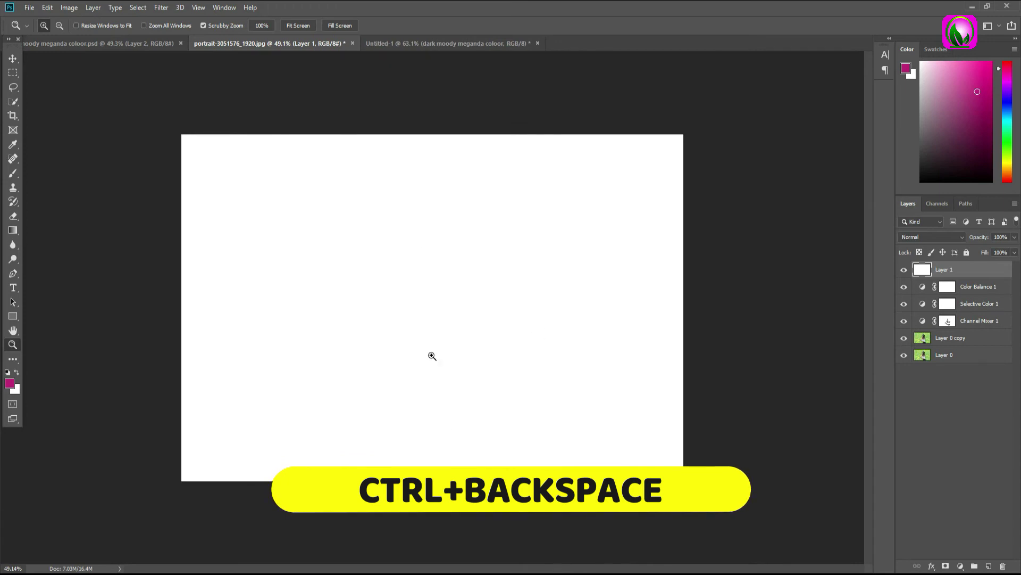
{"action": "left_click", "coordinate": [923, 237]}
{"action": "left_click", "coordinate": [912, 378]}
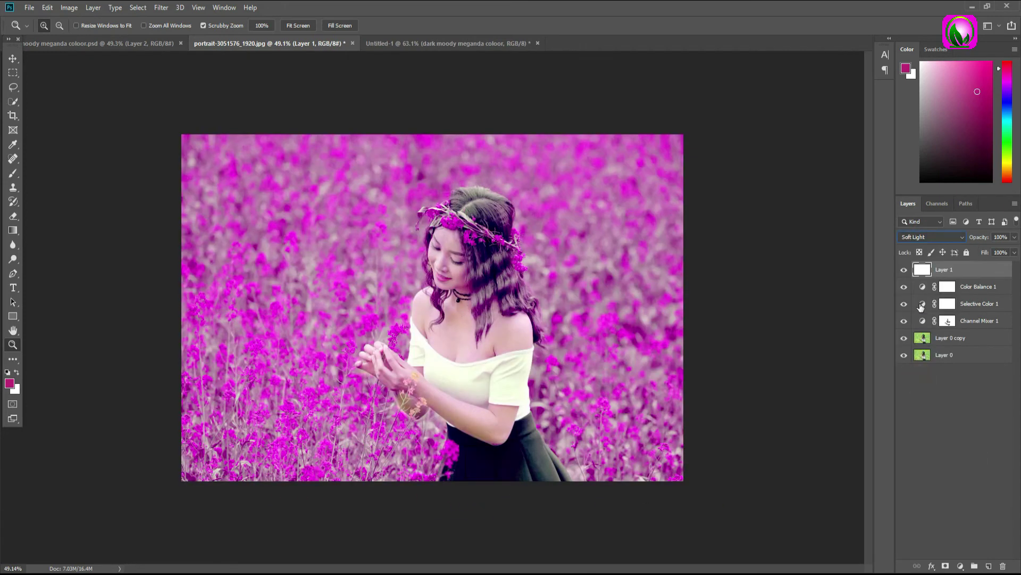
Step: Give Layer 1 an inverted black mask and set up a white brush zoomed on the face
{"action": "left_click", "coordinate": [946, 567]}
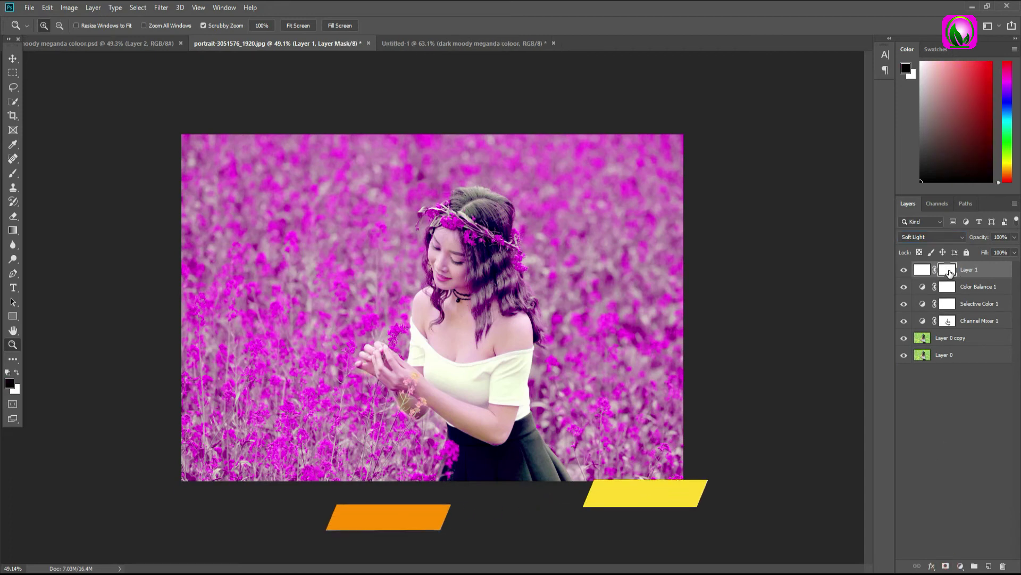
{"action": "key", "text": "ctrl+i"}
{"action": "key", "text": "ctrl+i"}
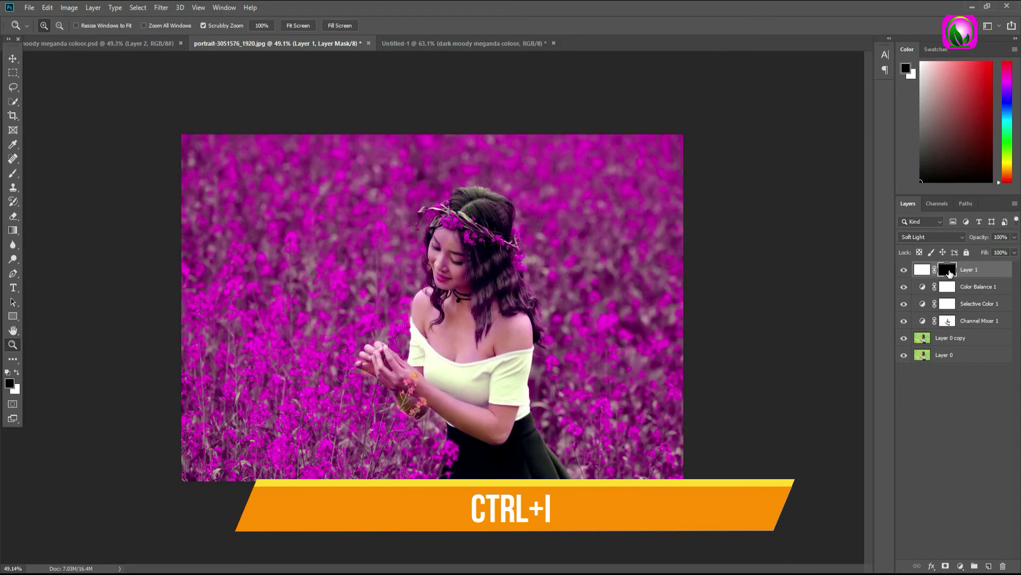
{"action": "left_click", "coordinate": [13, 173]}
{"action": "left_click", "coordinate": [16, 373]}
{"action": "key", "text": "z"}
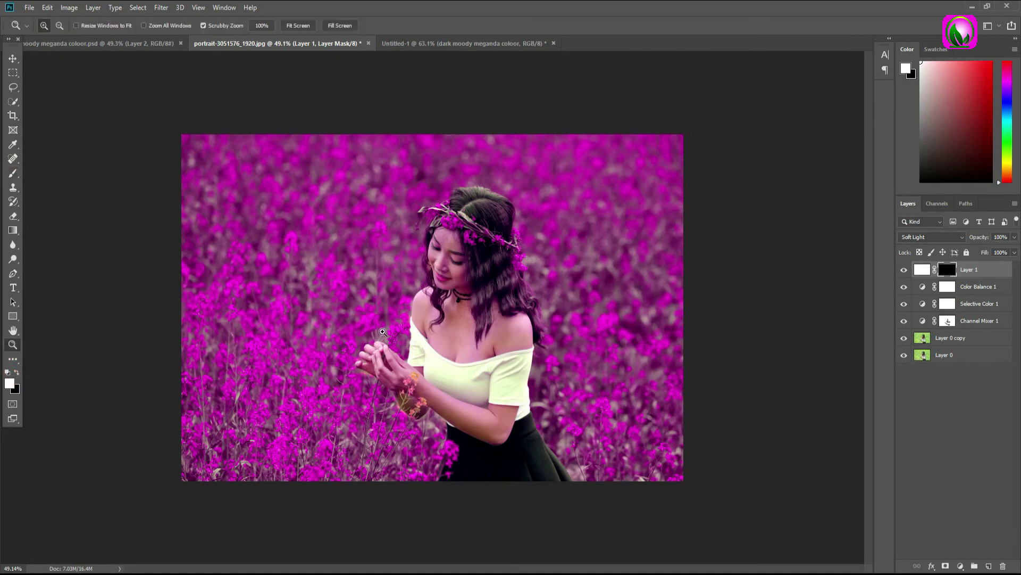
{"action": "left_click", "coordinate": [460, 322]}
{"action": "left_click_drag", "start_coordinate": [506, 251], "coordinate": [548, 199]}
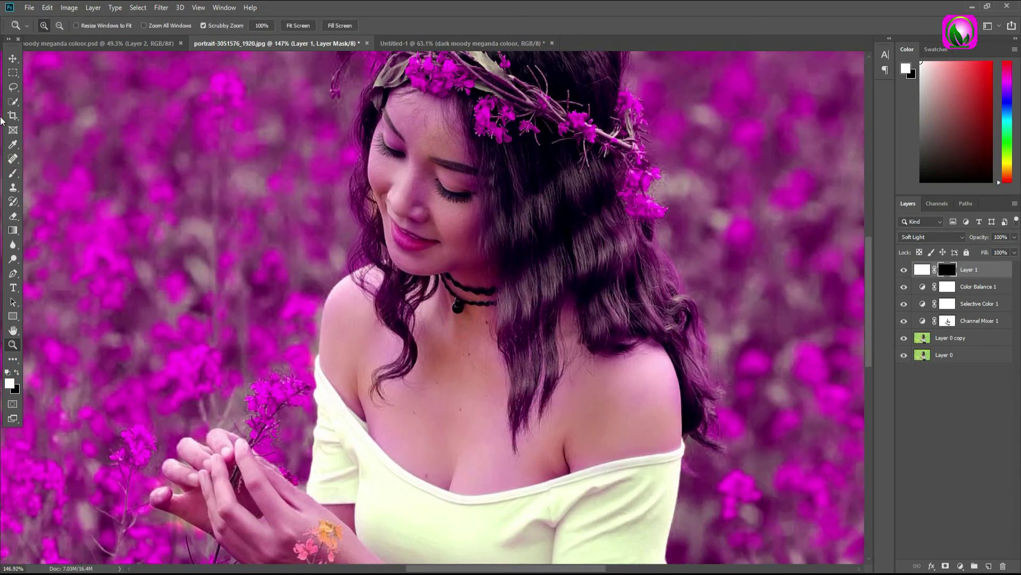
{"action": "key", "text": "b"}
{"action": "key", "text": "bracketleft"}
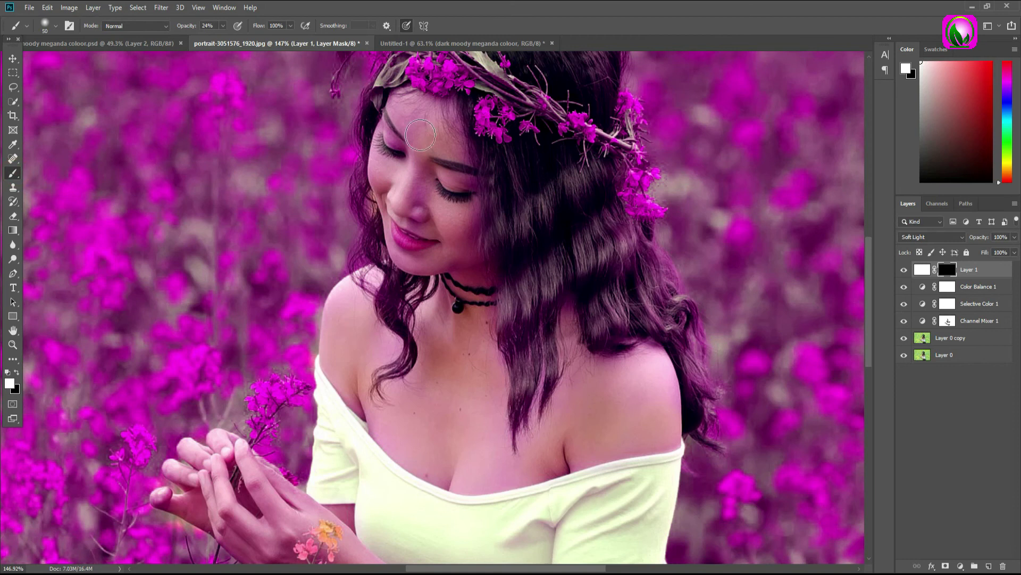
Step: Paint white on the mask over the forehead, cheek, nose, lips and chin
{"action": "mouse_move", "coordinate": [420, 115]}
{"action": "left_mouse_down"}
{"action": "mouse_move", "coordinate": [431, 130]}
{"action": "mouse_move", "coordinate": [445, 122]}
{"action": "mouse_move", "coordinate": [376, 172]}
{"action": "mouse_move", "coordinate": [471, 215]}
{"action": "mouse_move", "coordinate": [447, 255]}
{"action": "left_mouse_up"}
{"action": "type", "text": "100"}
{"action": "key", "text": "bracketleft"}
{"action": "key", "text": "bracketleft"}
{"action": "key", "text": "bracketright"}
Step: Continue painting the mask over the shoulders, chest, arm, hands and fingers
{"action": "key", "text": "bracketleft"}
{"action": "key", "text": "bracketleft"}
{"action": "key", "text": "bracketleft"}
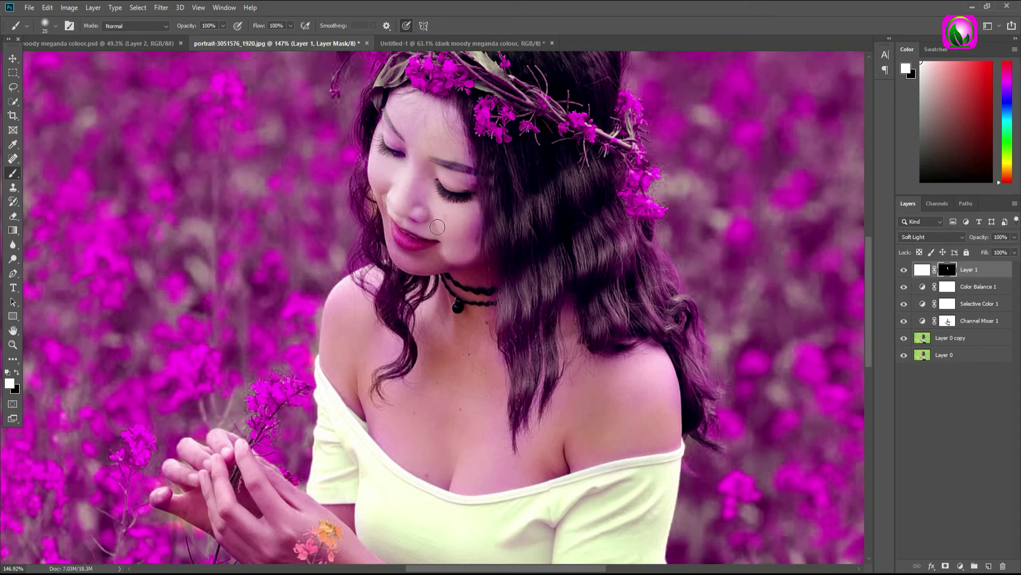
{"action": "left_click_drag", "start_coordinate": [404, 197], "coordinate": [455, 259]}
{"action": "key", "text": "bracketright"}
{"action": "key", "text": "bracketright"}
{"action": "key", "text": "bracketright"}
{"action": "scroll", "coordinate": [455, 259], "scroll_direction": "down", "scroll_amount": 2}
{"action": "key", "text": "bracketright"}
{"action": "key", "text": "bracketright"}
{"action": "key", "text": "bracketright"}
{"action": "mouse_move", "coordinate": [353, 201]}
{"action": "left_mouse_down"}
{"action": "mouse_move", "coordinate": [375, 229]}
{"action": "mouse_move", "coordinate": [426, 240]}
{"action": "mouse_move", "coordinate": [392, 296]}
{"action": "mouse_move", "coordinate": [485, 319]}
{"action": "mouse_move", "coordinate": [593, 275]}
{"action": "mouse_move", "coordinate": [665, 266]}
{"action": "mouse_move", "coordinate": [532, 373]}
{"action": "mouse_move", "coordinate": [627, 398]}
{"action": "mouse_move", "coordinate": [383, 308]}
{"action": "mouse_move", "coordinate": [468, 410]}
{"action": "mouse_move", "coordinate": [357, 295]}
{"action": "left_mouse_up"}
{"action": "key", "text": "bracketright"}
{"action": "key", "text": "bracketright"}
{"action": "key", "text": "bracketright"}
{"action": "key", "text": "bracketleft"}
{"action": "key", "text": "bracketleft"}
{"action": "key", "text": "bracketleft"}
{"action": "scroll", "coordinate": [532, 372], "scroll_direction": "down", "scroll_amount": 2}
{"action": "key", "text": "bracketleft"}
{"action": "key", "text": "bracketleft"}
{"action": "left_click_drag", "start_coordinate": [250, 197], "coordinate": [320, 255]}
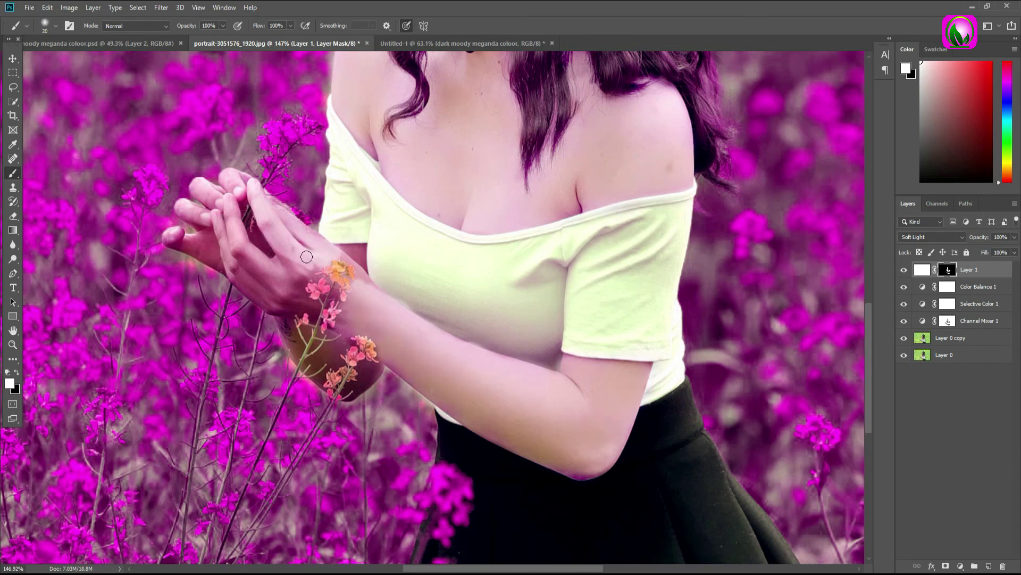
{"action": "key", "text": "bracketleft"}
{"action": "mouse_move", "coordinate": [224, 186]}
{"action": "left_mouse_down"}
{"action": "mouse_move", "coordinate": [179, 242]}
{"action": "mouse_move", "coordinate": [329, 271]}
{"action": "left_mouse_up"}
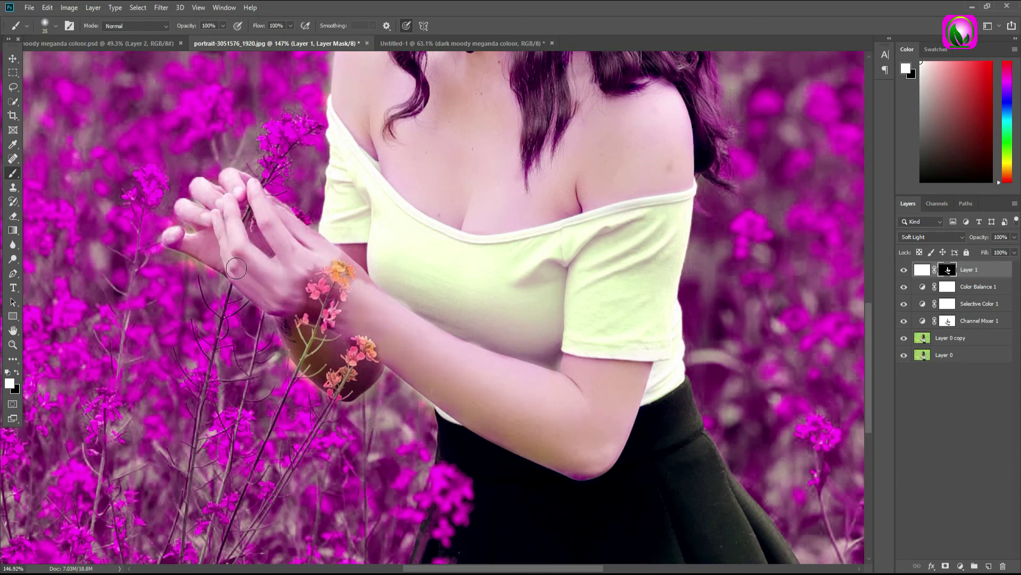
{"action": "key", "text": "bracketleft"}
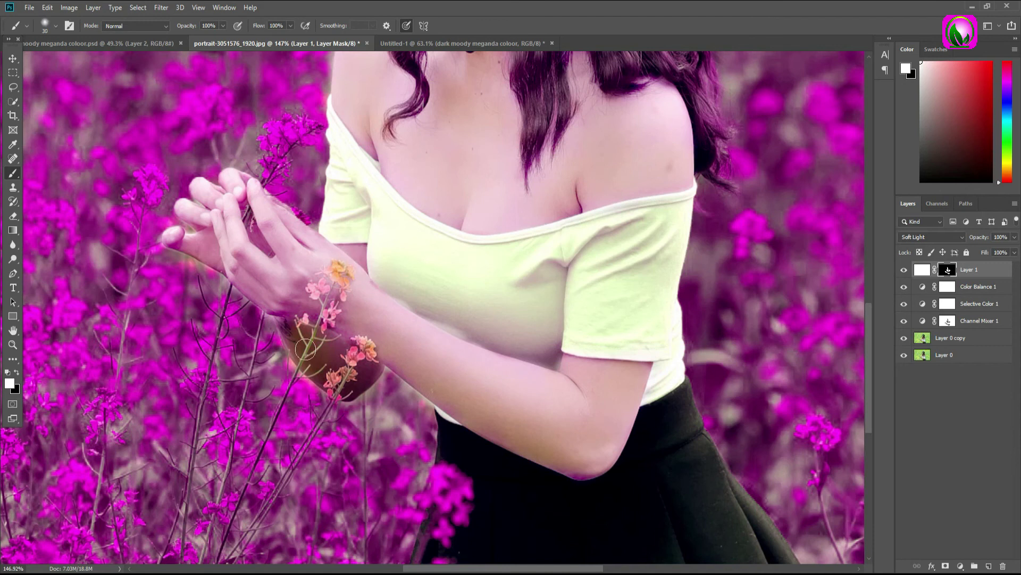
Step: Lower Layer 1's opacity to 64% and zoom out to review the portrait
{"action": "key", "text": "z"}
{"action": "left_click_drag", "start_coordinate": [505, 226], "coordinate": [404, 103]}
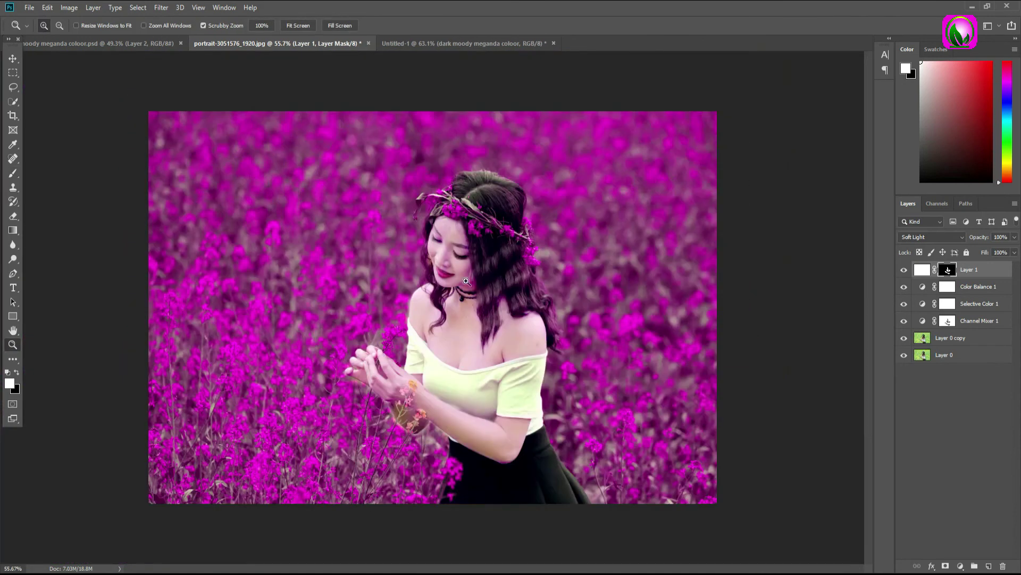
{"action": "left_click_drag", "start_coordinate": [437, 281], "coordinate": [655, 380]}
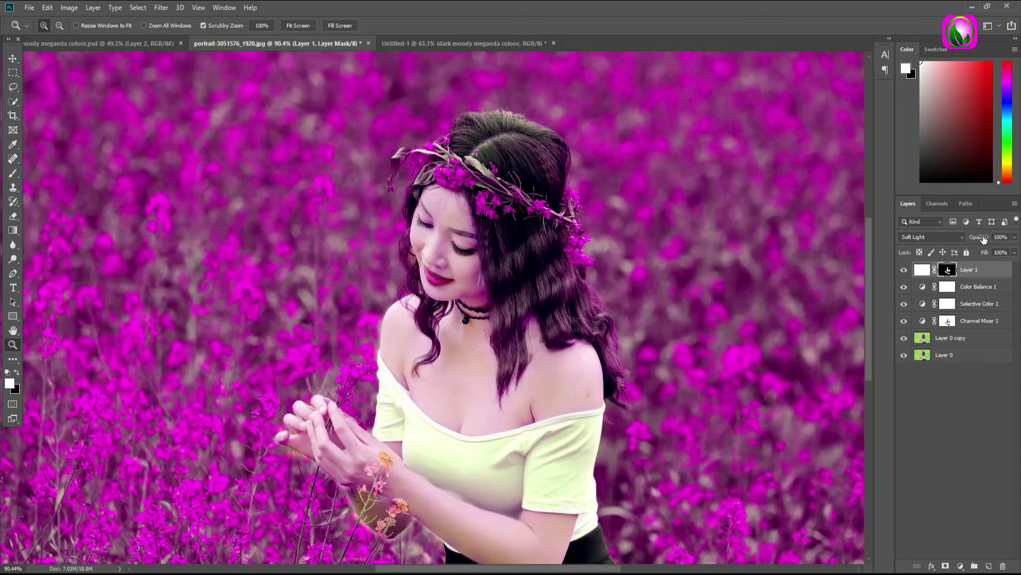
{"action": "left_click_drag", "start_coordinate": [983, 239], "coordinate": [961, 240]}
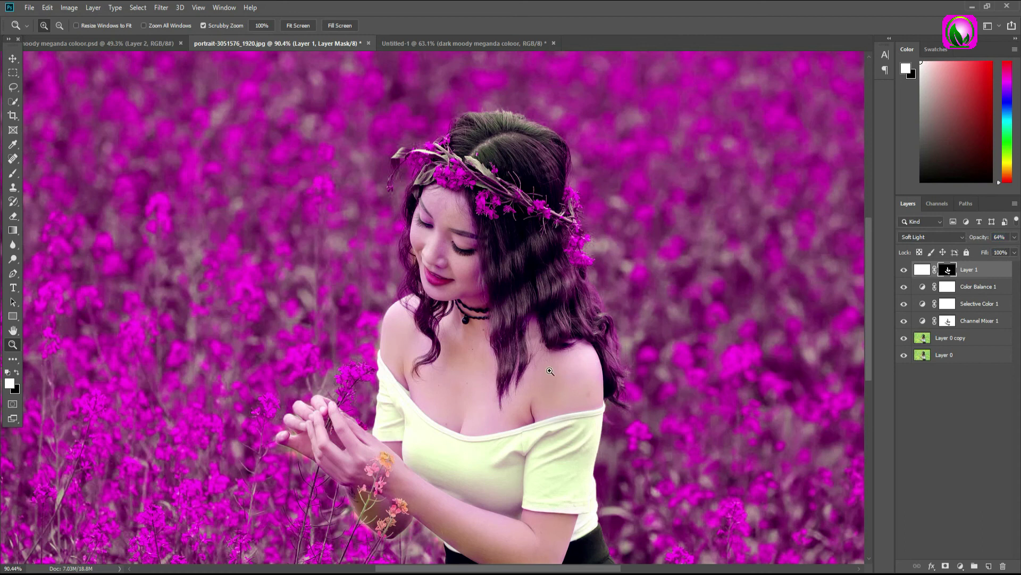
{"action": "left_click_drag", "start_coordinate": [551, 370], "coordinate": [429, 346]}
{"action": "mouse_move", "coordinate": [469, 283]}
{"action": "left_mouse_down"}
{"action": "mouse_move", "coordinate": [485, 319]}
{"action": "mouse_move", "coordinate": [513, 340]}
{"action": "mouse_move", "coordinate": [426, 218]}
{"action": "left_mouse_up"}
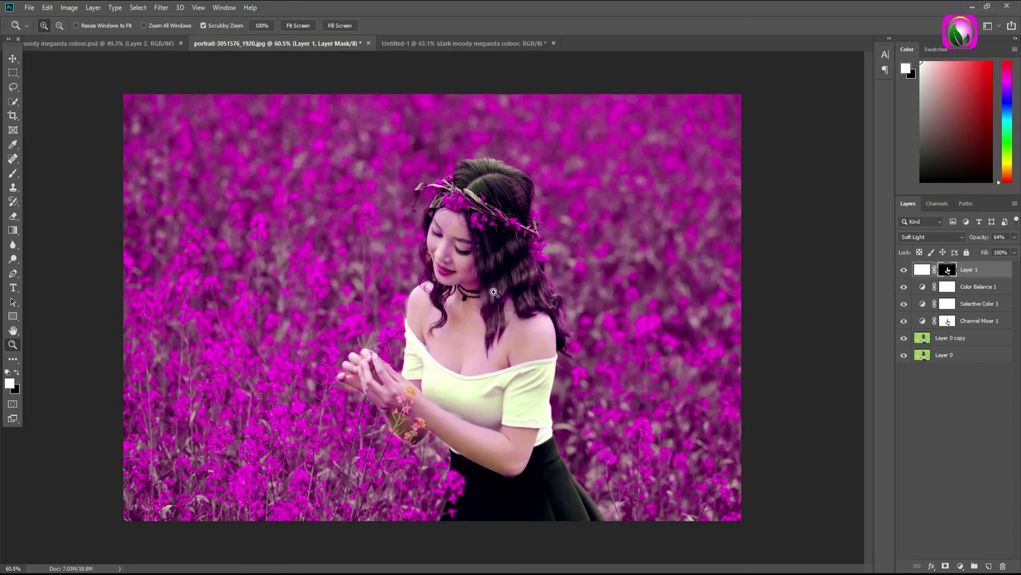
{"action": "mouse_move", "coordinate": [487, 317]}
{"action": "left_mouse_down"}
{"action": "mouse_move", "coordinate": [491, 285]}
{"action": "mouse_move", "coordinate": [503, 315]}
{"action": "mouse_move", "coordinate": [522, 300]}
{"action": "mouse_move", "coordinate": [501, 302]}
{"action": "mouse_move", "coordinate": [510, 269]}
{"action": "mouse_move", "coordinate": [532, 294]}
{"action": "left_mouse_up"}
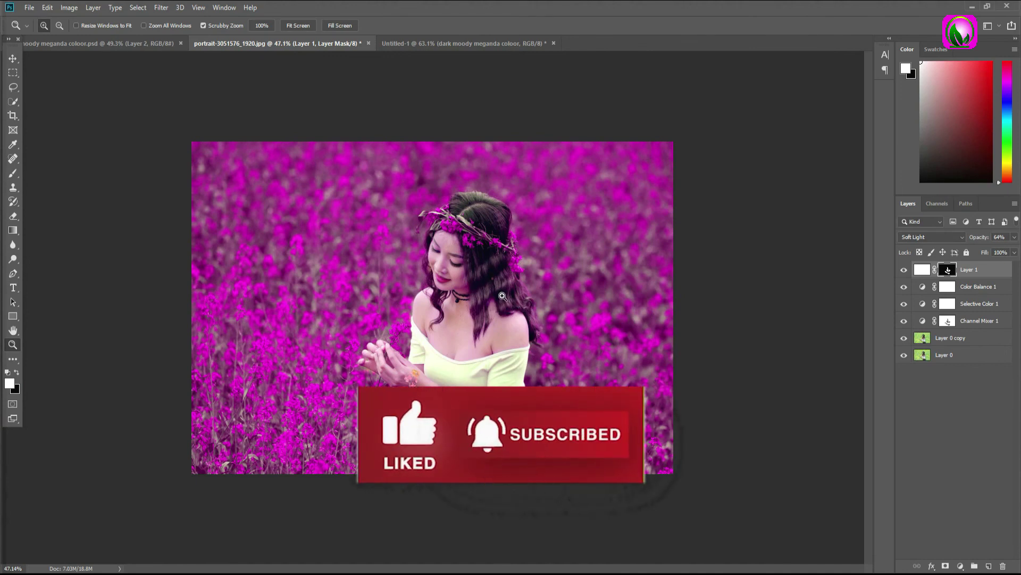
{"action": "scroll", "coordinate": [510, 308], "scroll_direction": "up", "scroll_amount": 2}
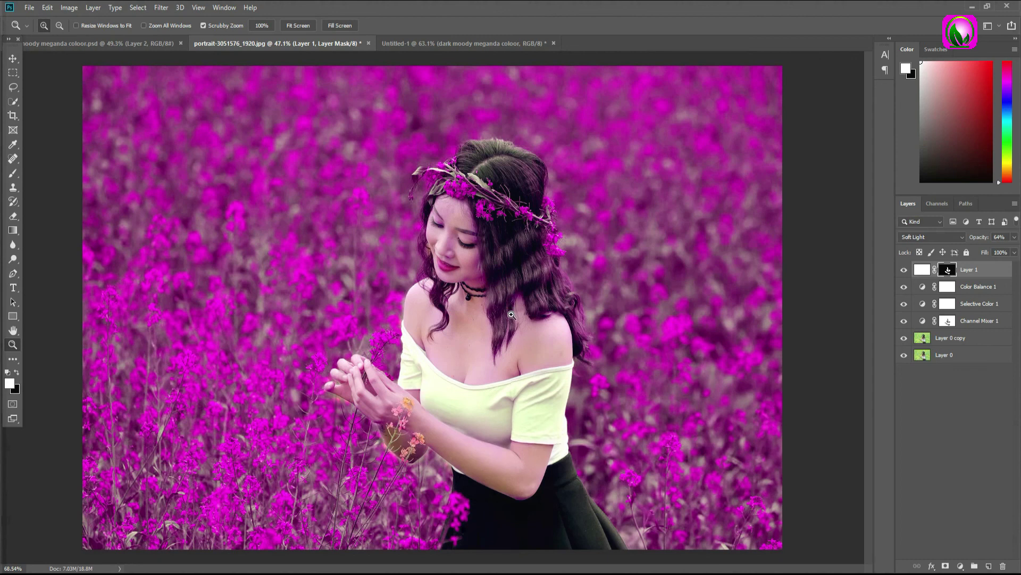
{"action": "scroll", "coordinate": [514, 314], "scroll_direction": "up", "scroll_amount": 1}
{"action": "scroll", "coordinate": [516, 321], "scroll_direction": "down", "scroll_amount": 1}
{"action": "scroll", "coordinate": [513, 321], "scroll_direction": "down", "scroll_amount": 1}
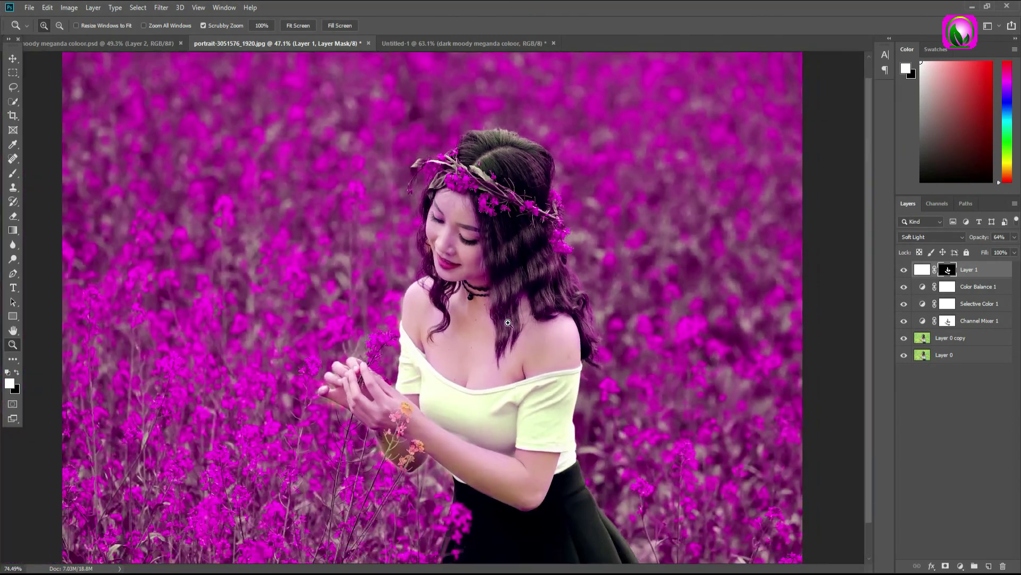
{"action": "scroll", "coordinate": [508, 319], "scroll_direction": "down", "scroll_amount": 1}
{"action": "scroll", "coordinate": [500, 316], "scroll_direction": "up", "scroll_amount": 1}
{"action": "scroll", "coordinate": [502, 314], "scroll_direction": "up", "scroll_amount": 1}
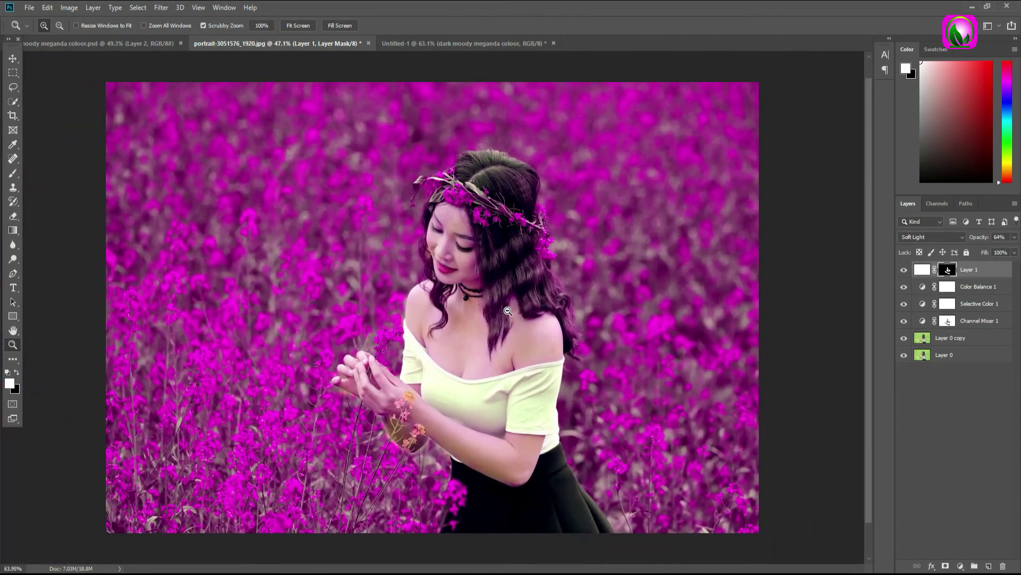
{"action": "scroll", "coordinate": [508, 312], "scroll_direction": "up", "scroll_amount": 1}
{"action": "scroll", "coordinate": [505, 359], "scroll_direction": "down", "scroll_amount": 2}
{"action": "scroll", "coordinate": [500, 346], "scroll_direction": "up", "scroll_amount": 2}
{"action": "scroll", "coordinate": [493, 331], "scroll_direction": "up", "scroll_amount": 1}
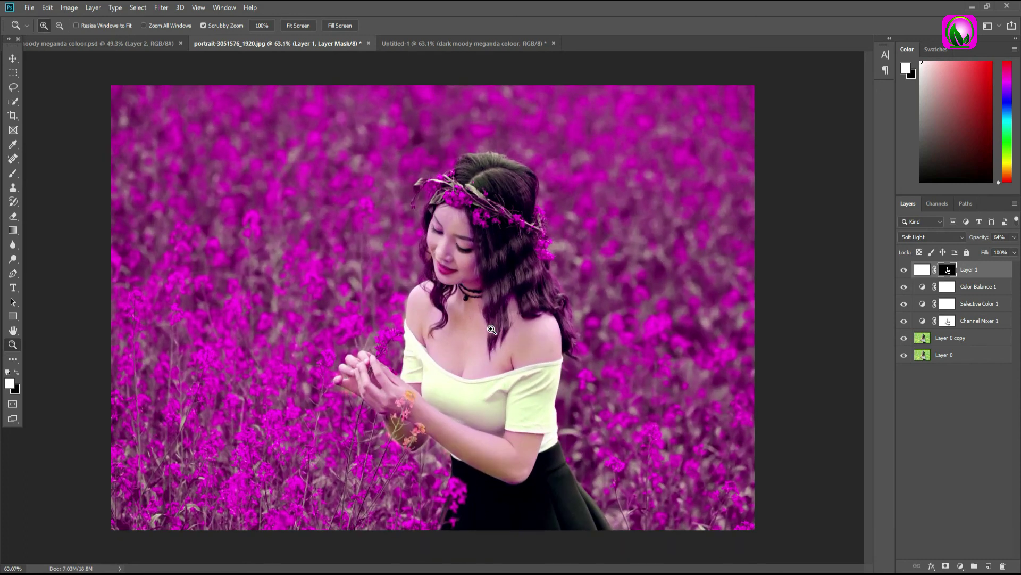